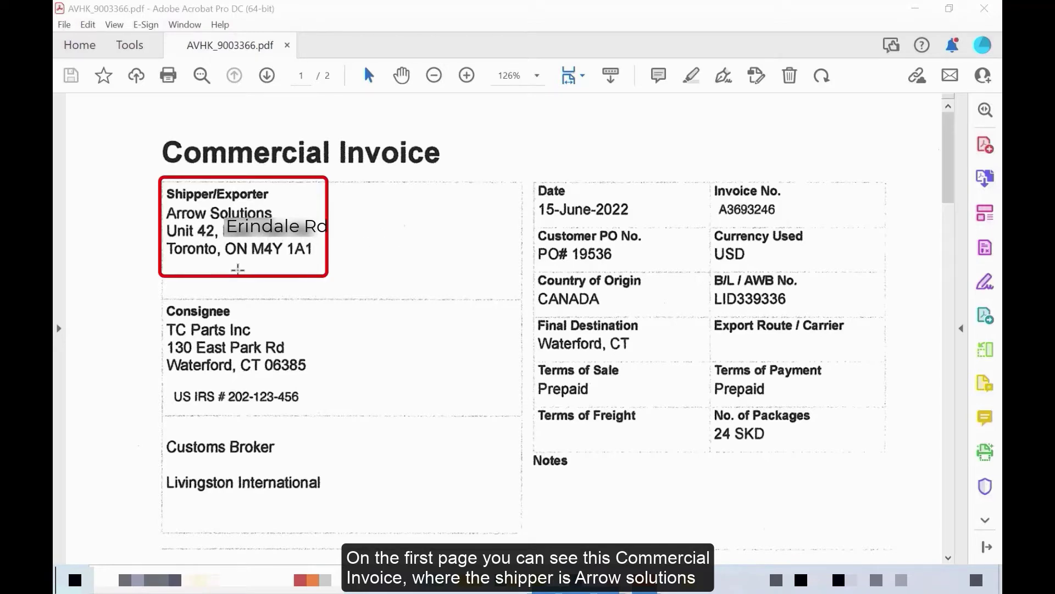
- Scroll the Commercial Invoice past the barcode stamp to the Bill of Lading on page 2
scroll(349, 273, "down", 2)
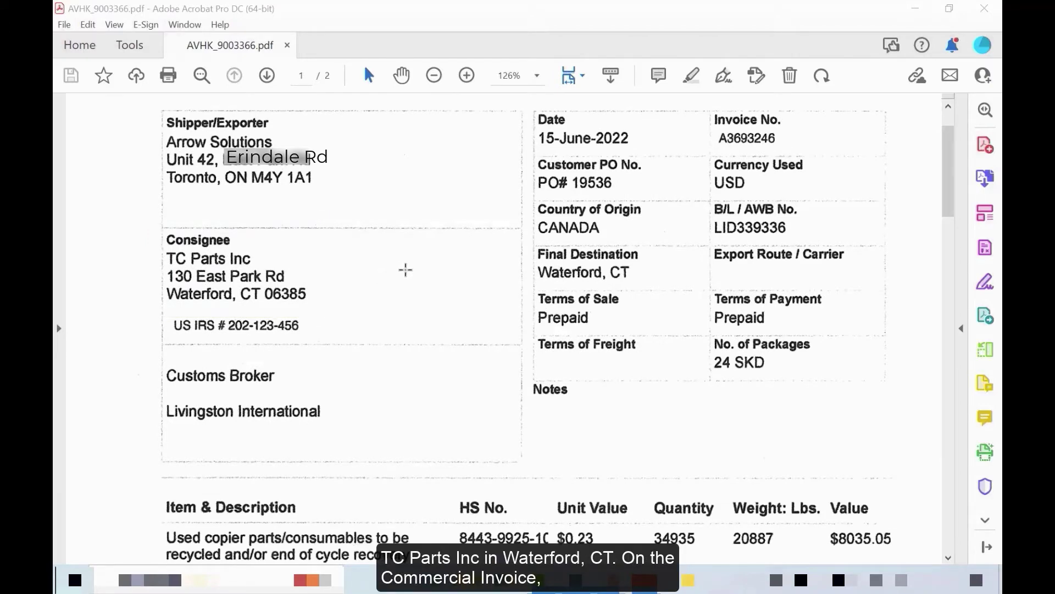
scroll(406, 269, "down", 10)
scroll(406, 270, "down", 3)
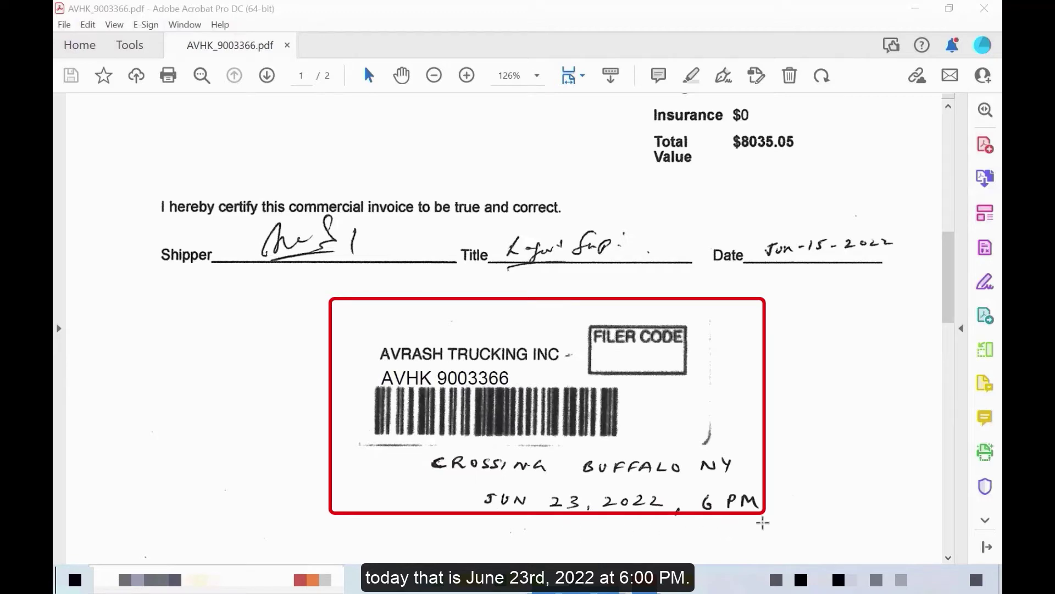
scroll(839, 394, "down", 5)
scroll(839, 395, "down", 4)
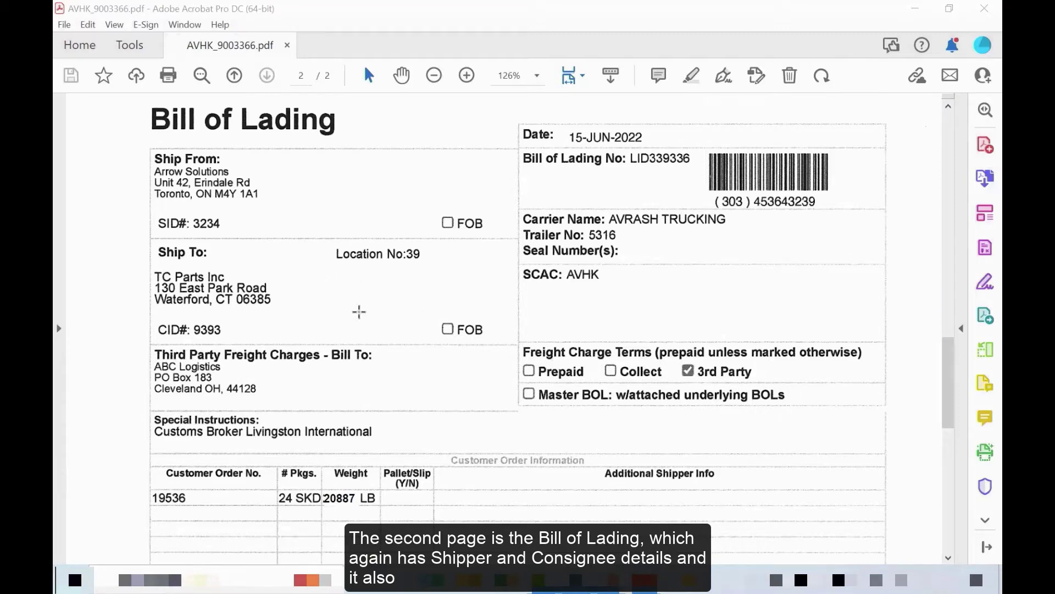
- Scroll back up the invoice to check the Customs Broker on page 1
scroll(450, 335, "down", 5)
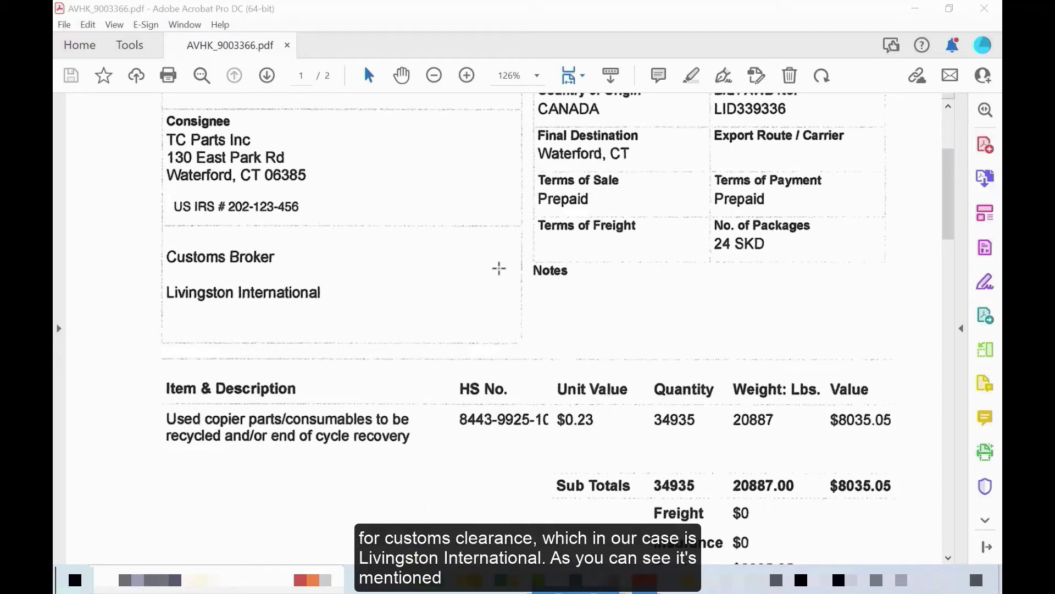
scroll(299, 324, "up", 1)
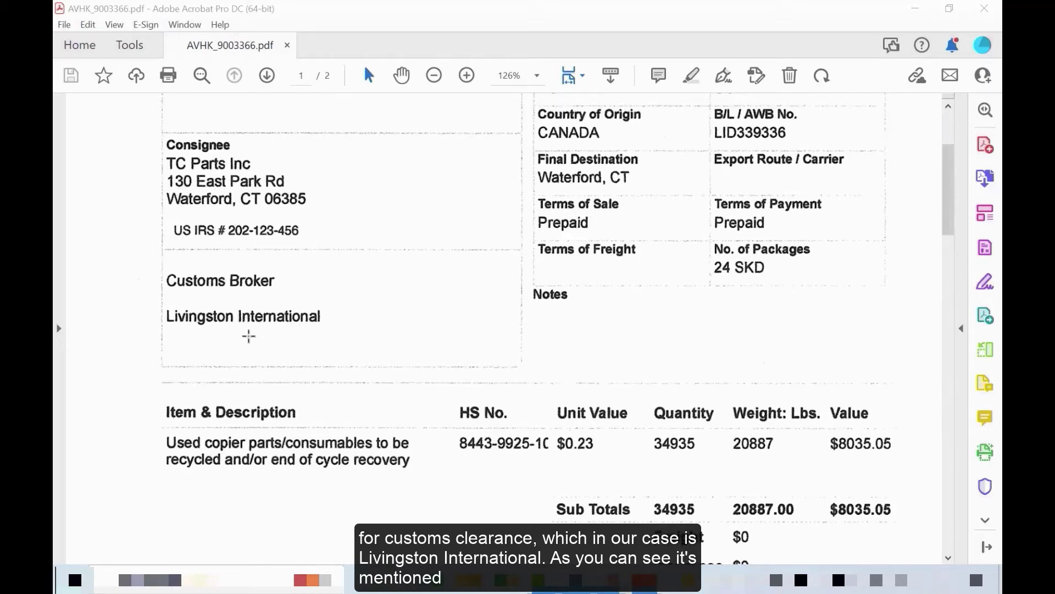
scroll(298, 343, "up", 3)
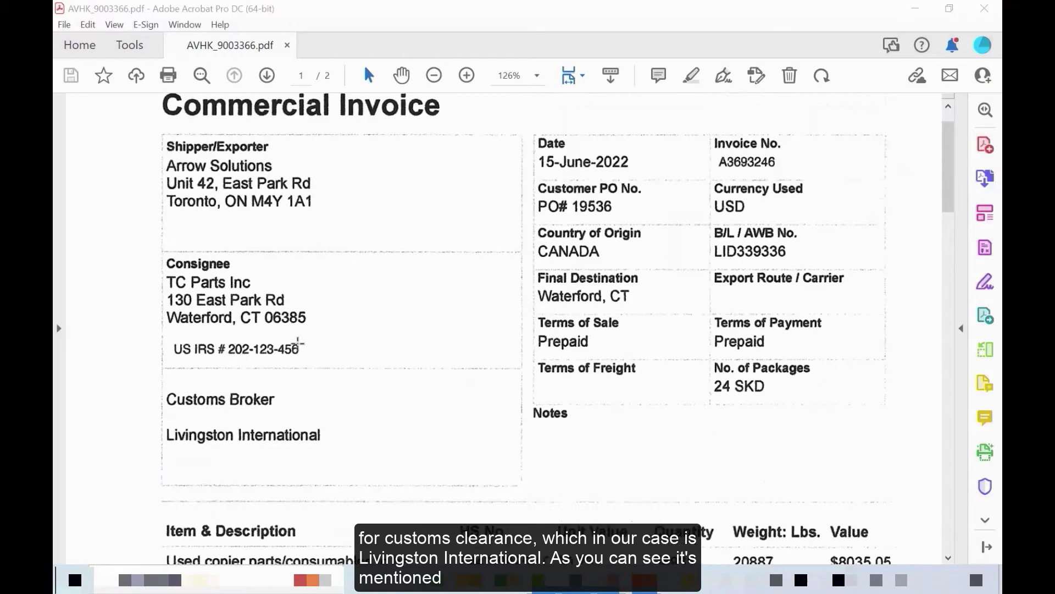
scroll(300, 341, "down", 2)
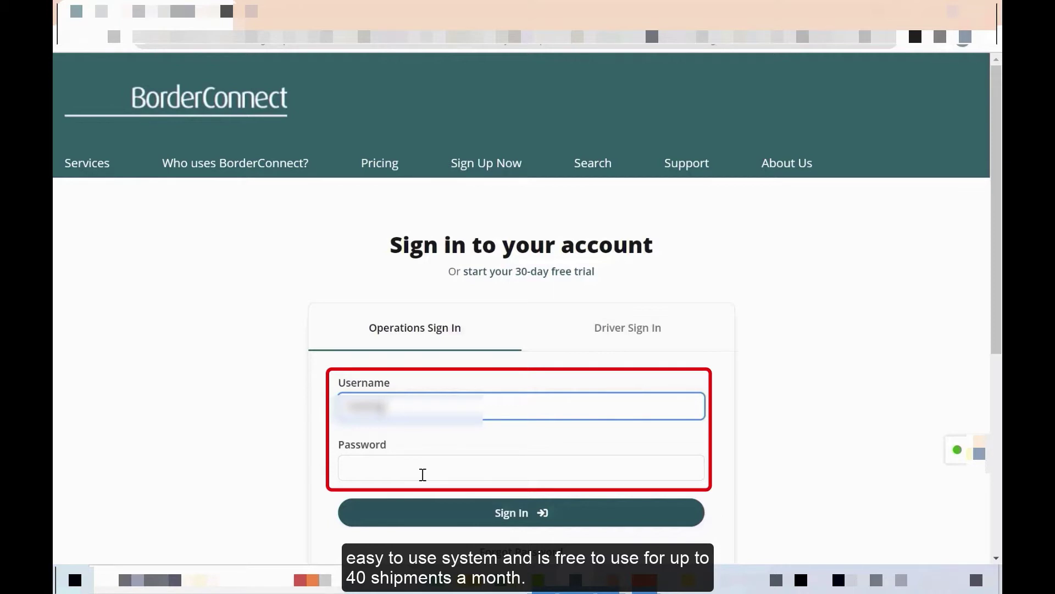
- Sign in with the account password and choose ACE eManifests > Start New ACE eManifest
left_click(422, 474)
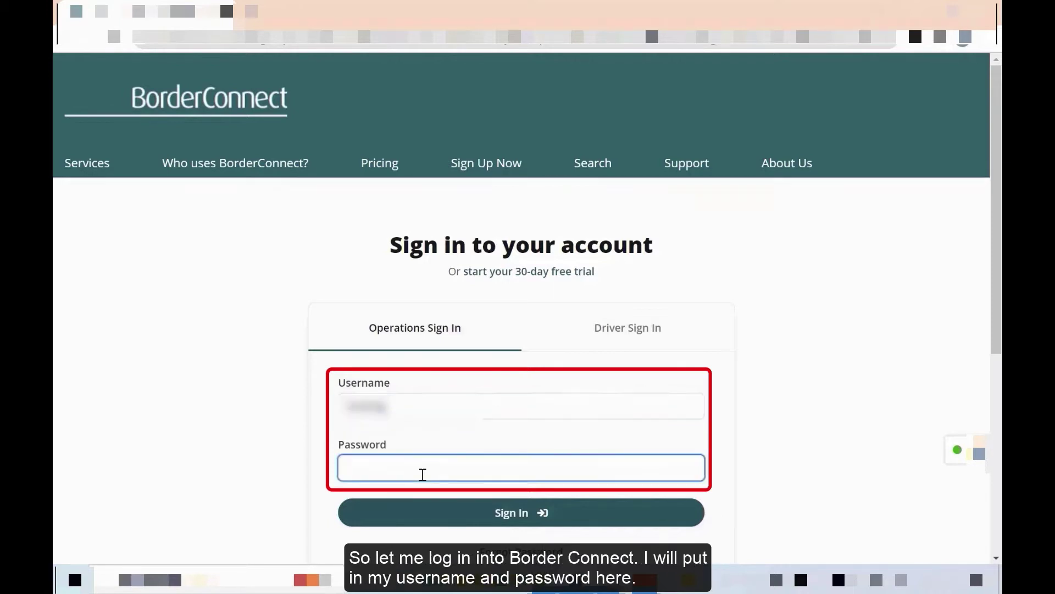
type("•••••")
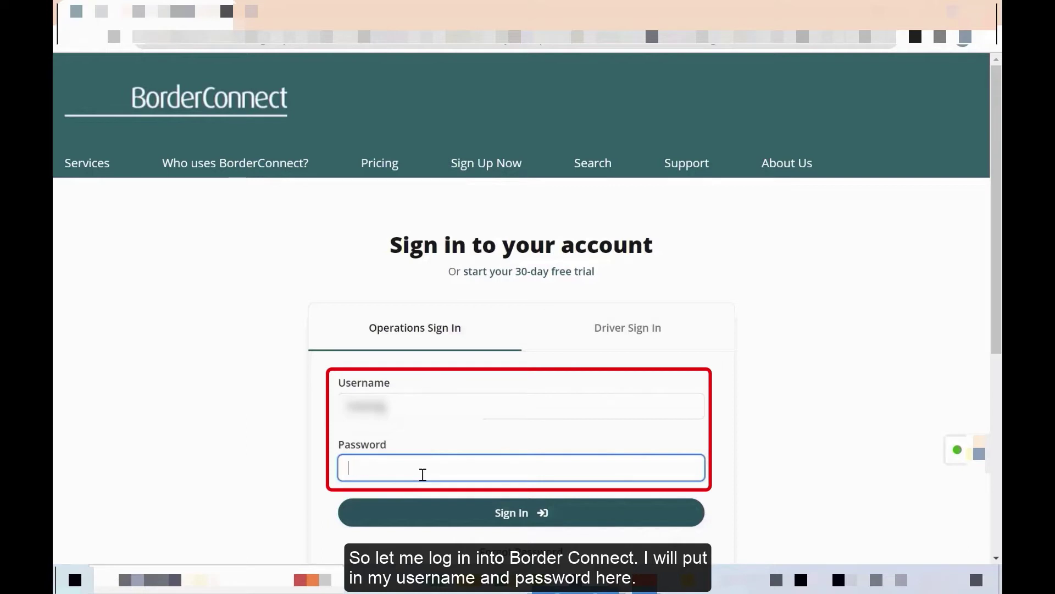
type("••••••")
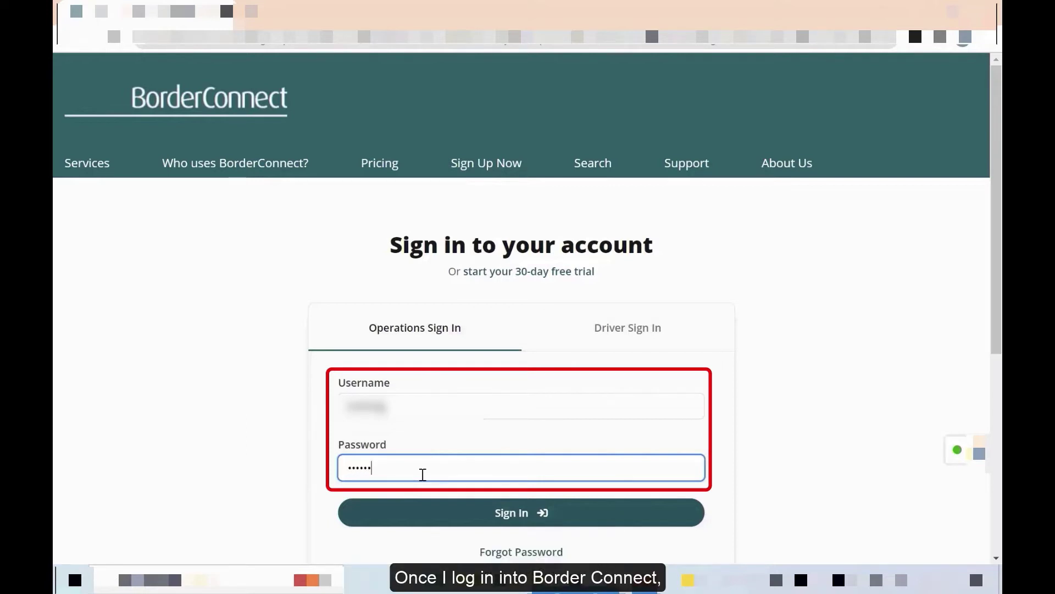
type("••")
key("Return")
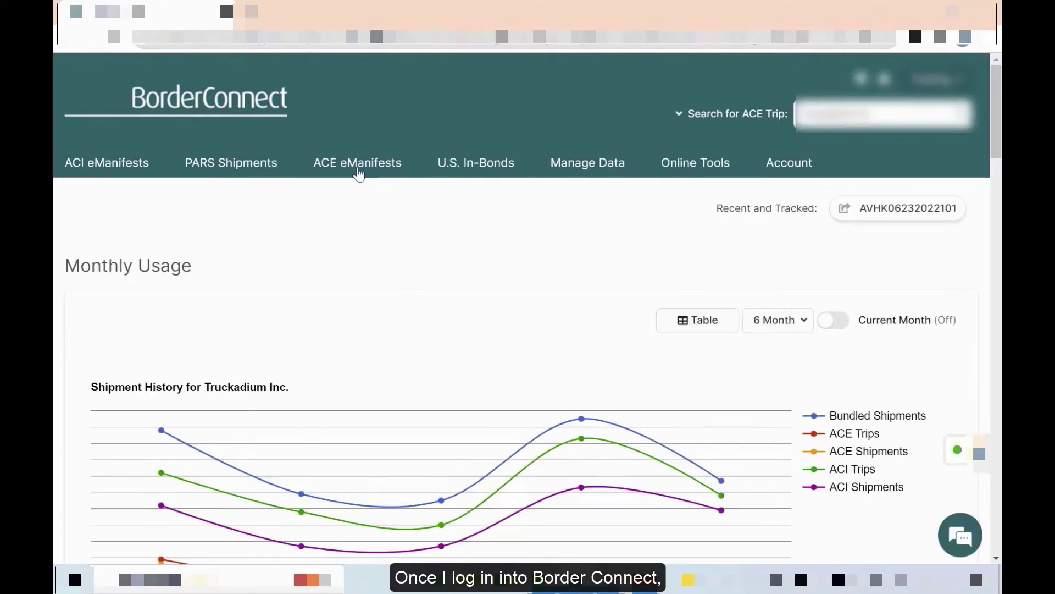
left_click(358, 165)
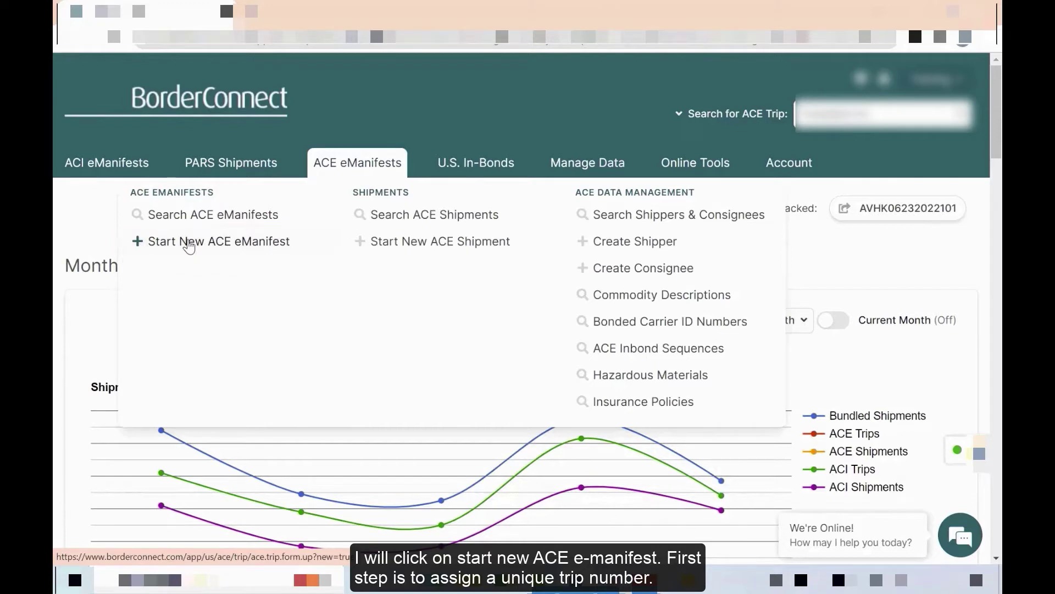
left_click(190, 243)
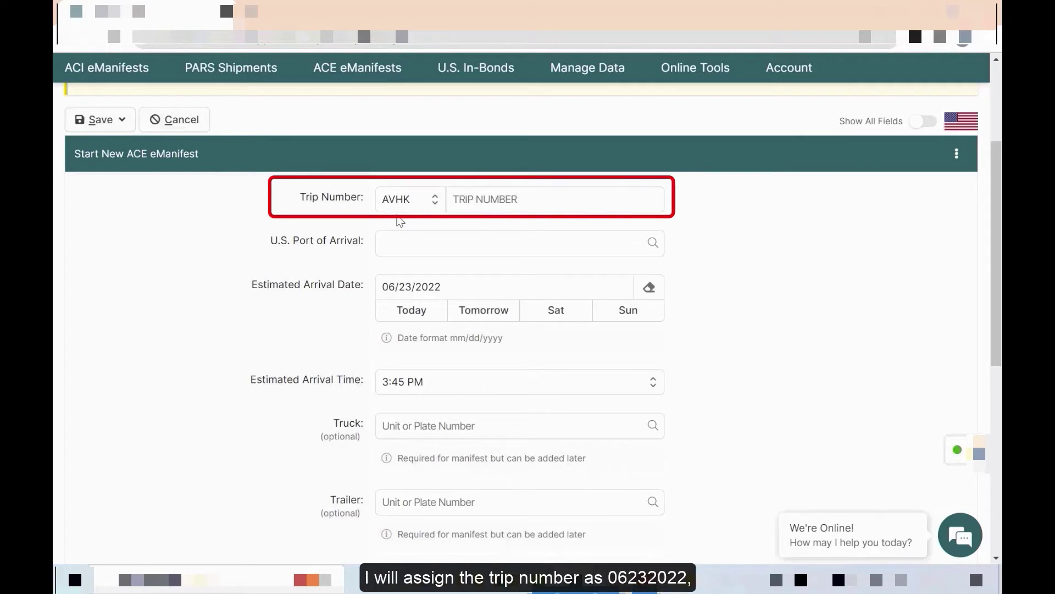
left_click(485, 209)
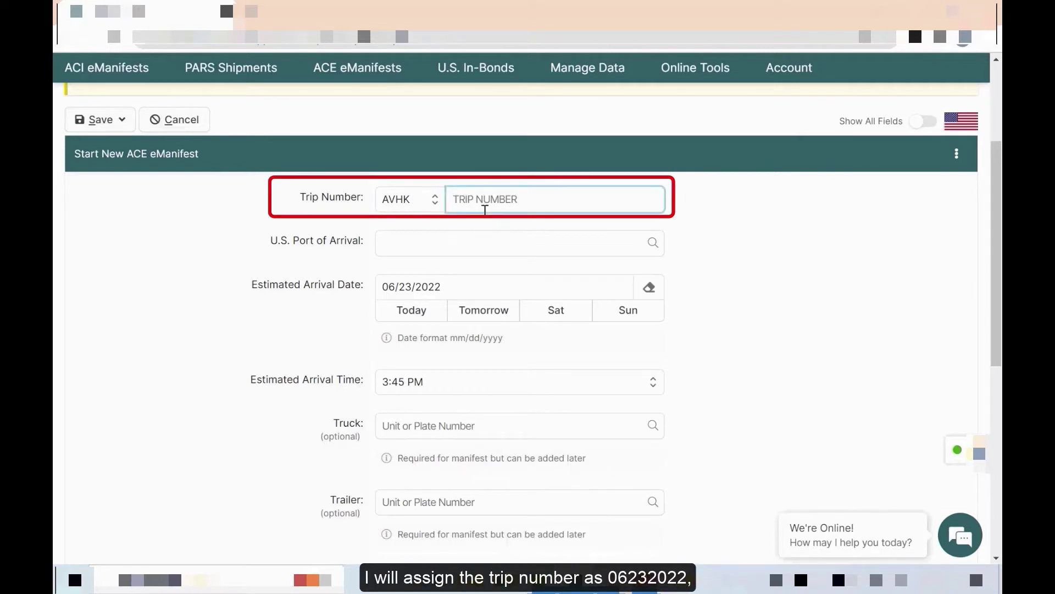
type("06232022")
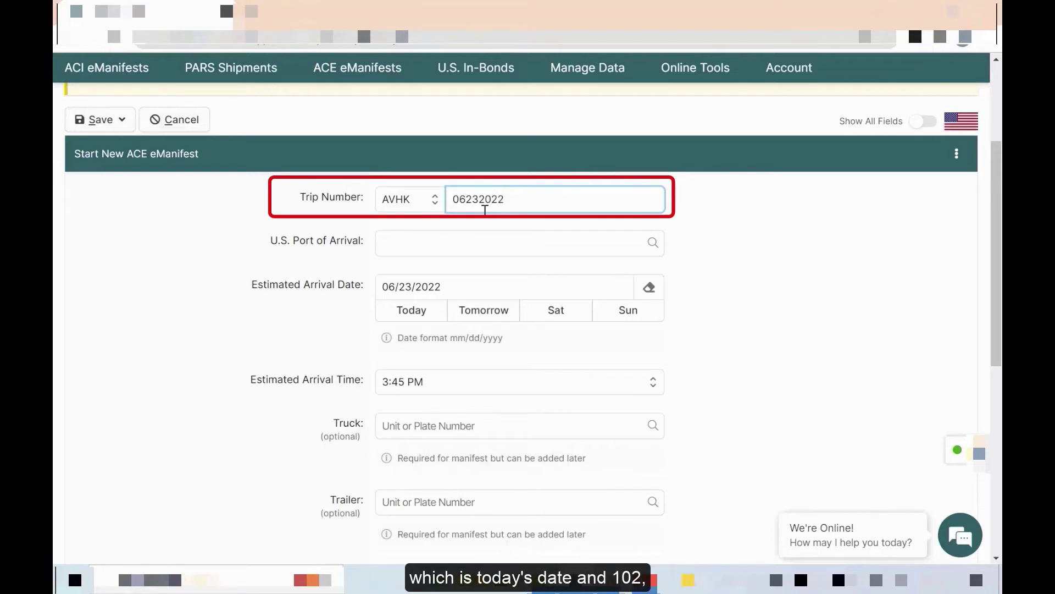
type("102")
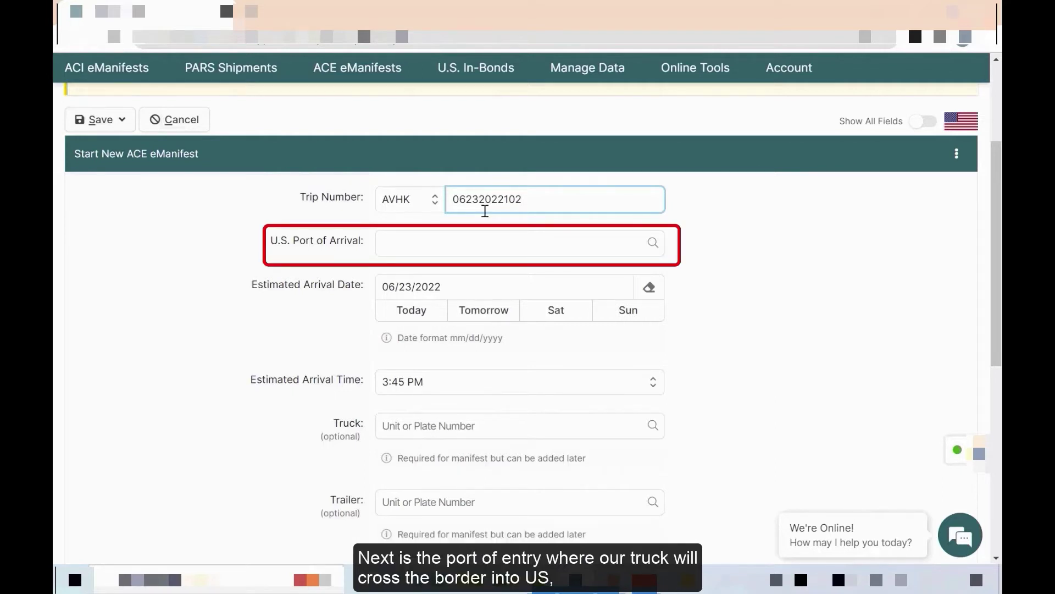
left_click(446, 241)
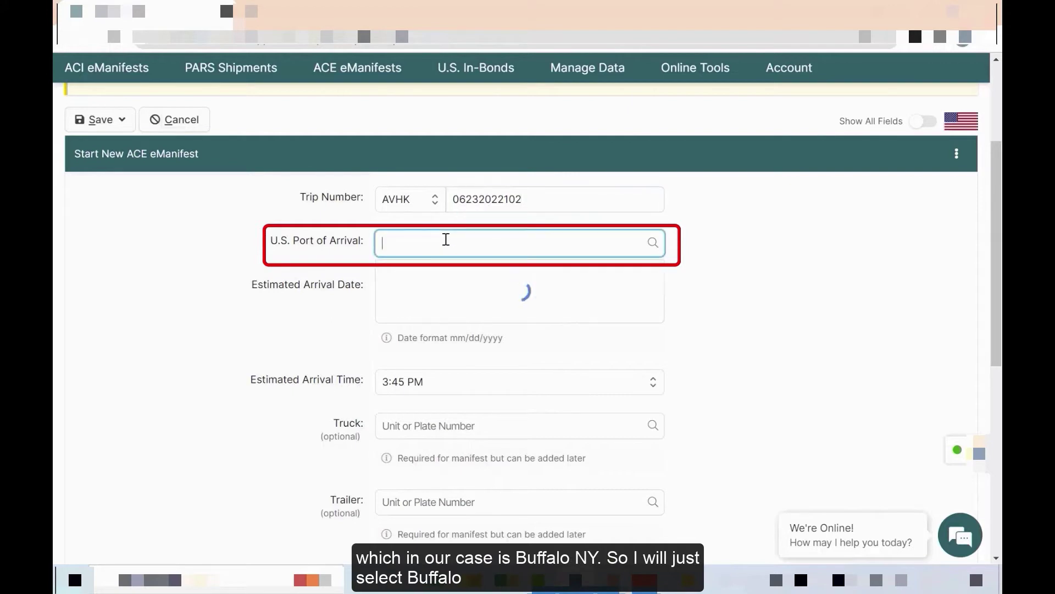
type("buffal")
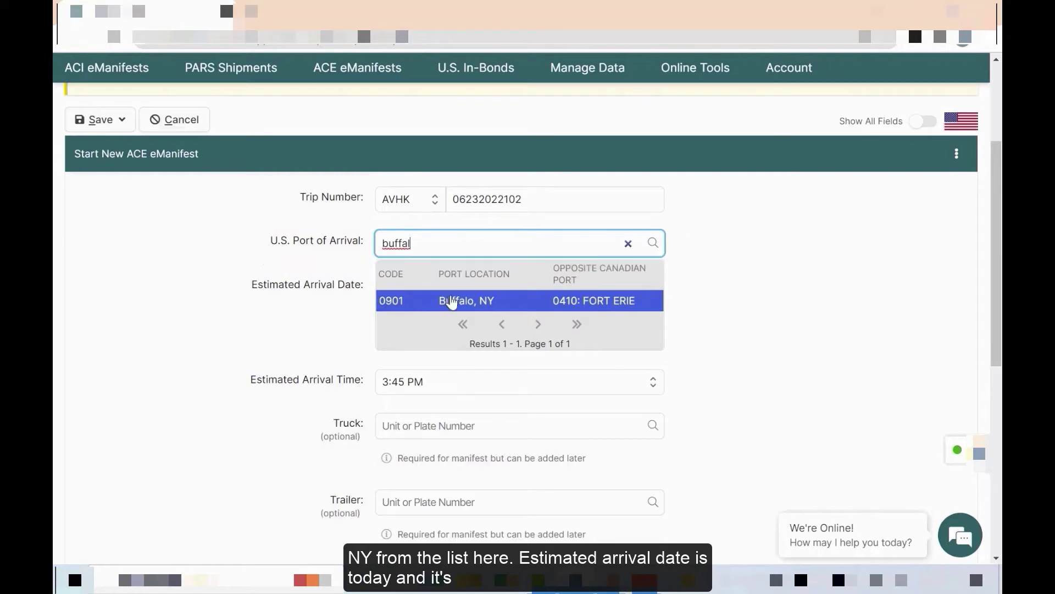
left_click(448, 300)
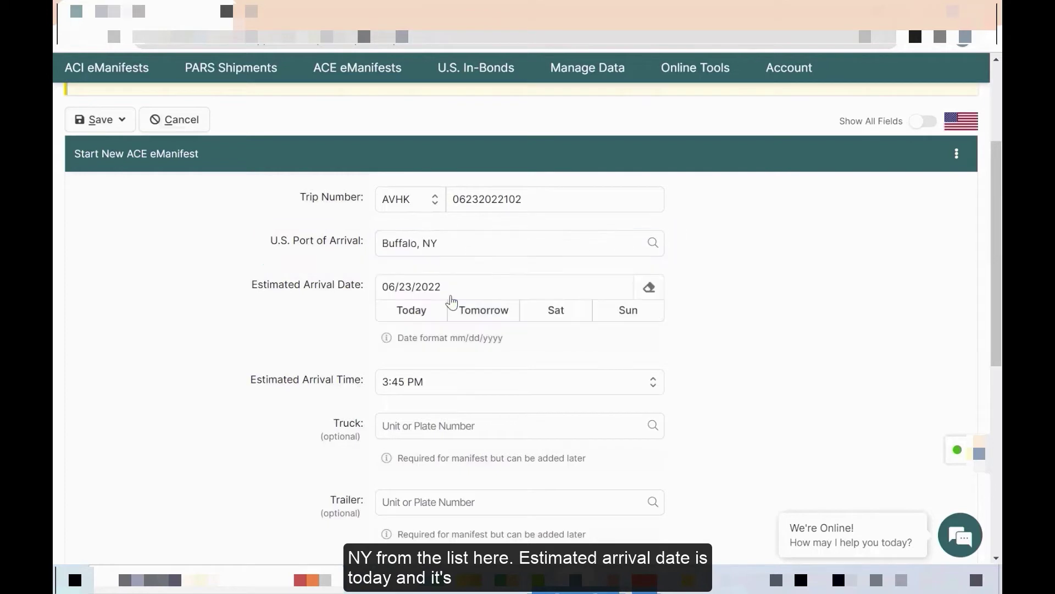
- Set the estimated arrival to today, 06/23/2022, at 6:00 PM
left_click(415, 315)
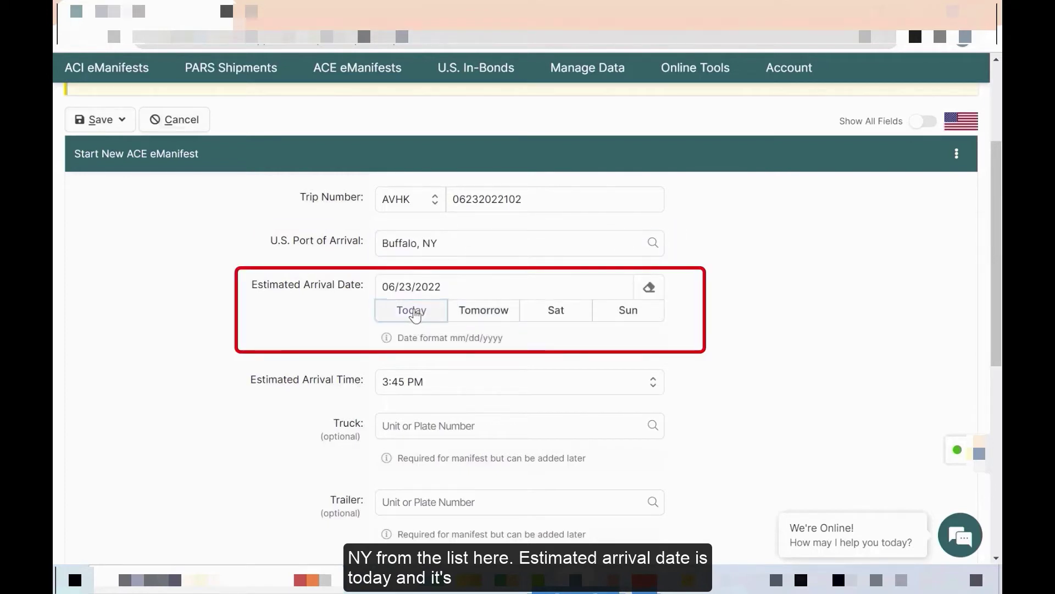
left_click(599, 385)
scroll(564, 289, "down", 7)
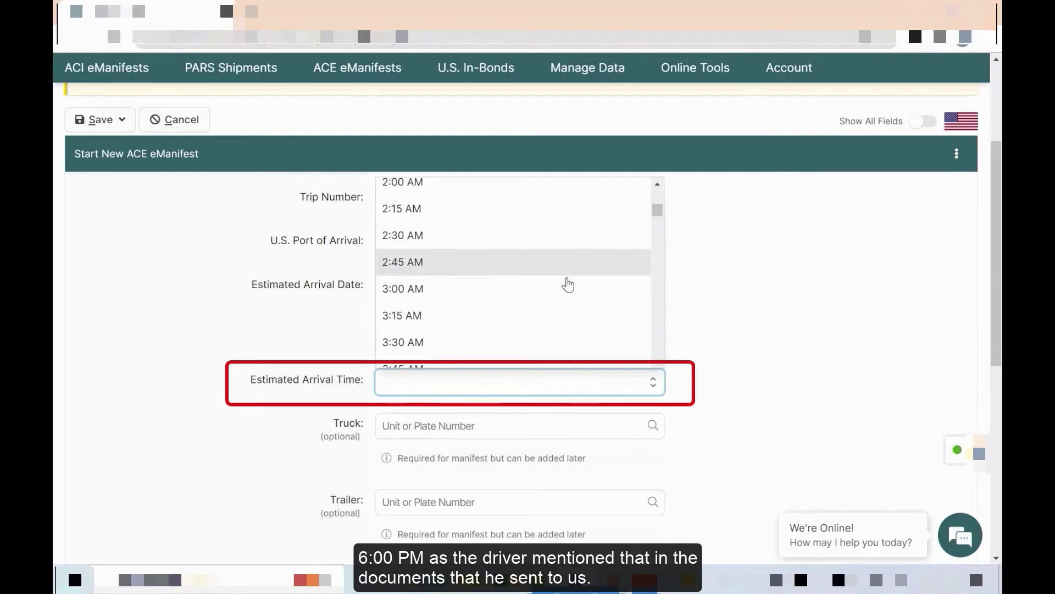
scroll(578, 284, "down", 7)
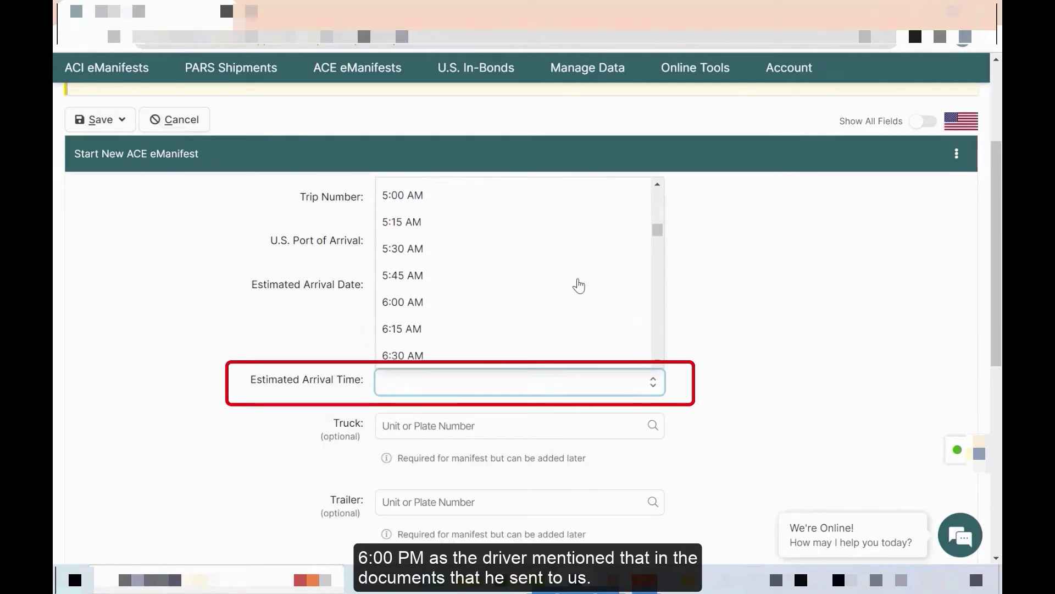
scroll(579, 284, "down", 11)
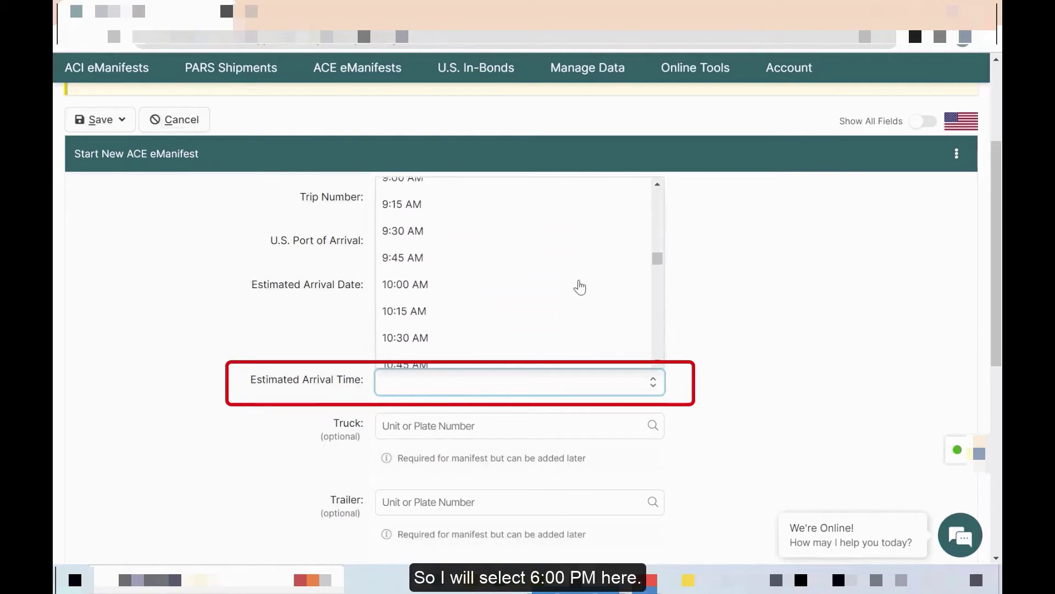
scroll(580, 286, "down", 8)
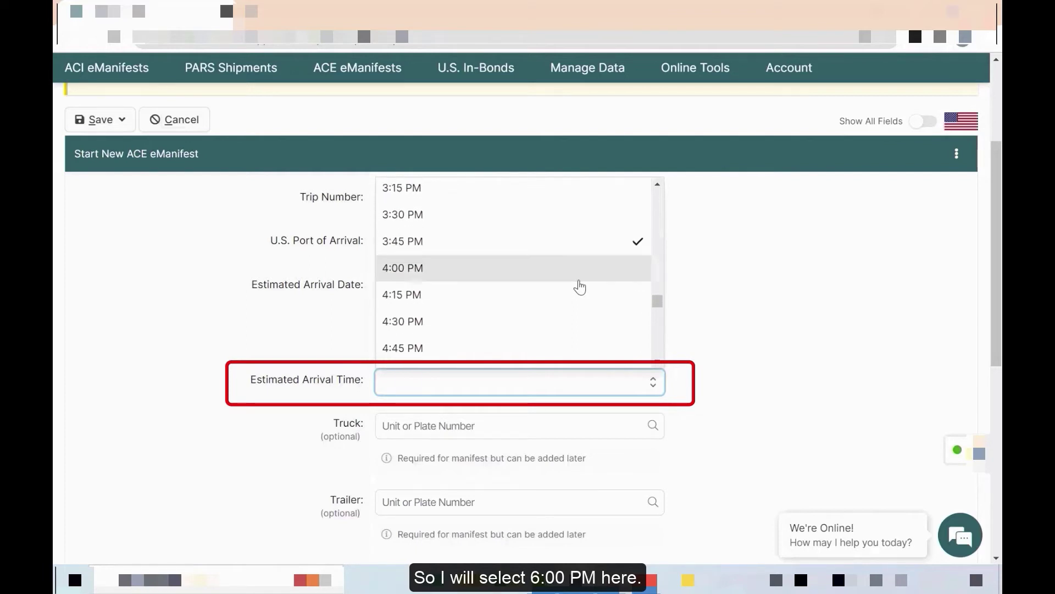
left_click(448, 334)
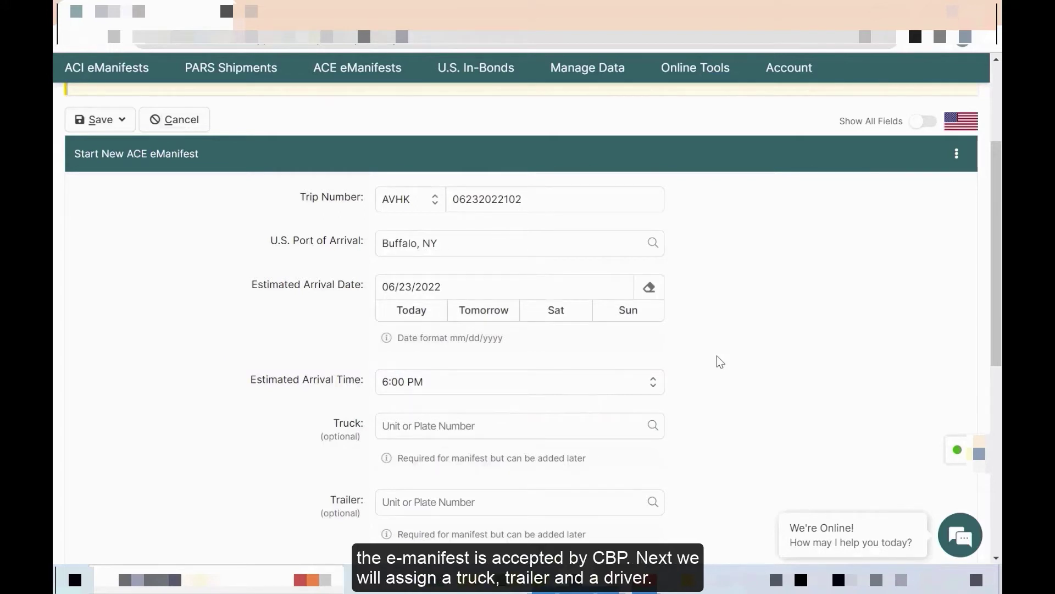
scroll(321, 413, "down", 3)
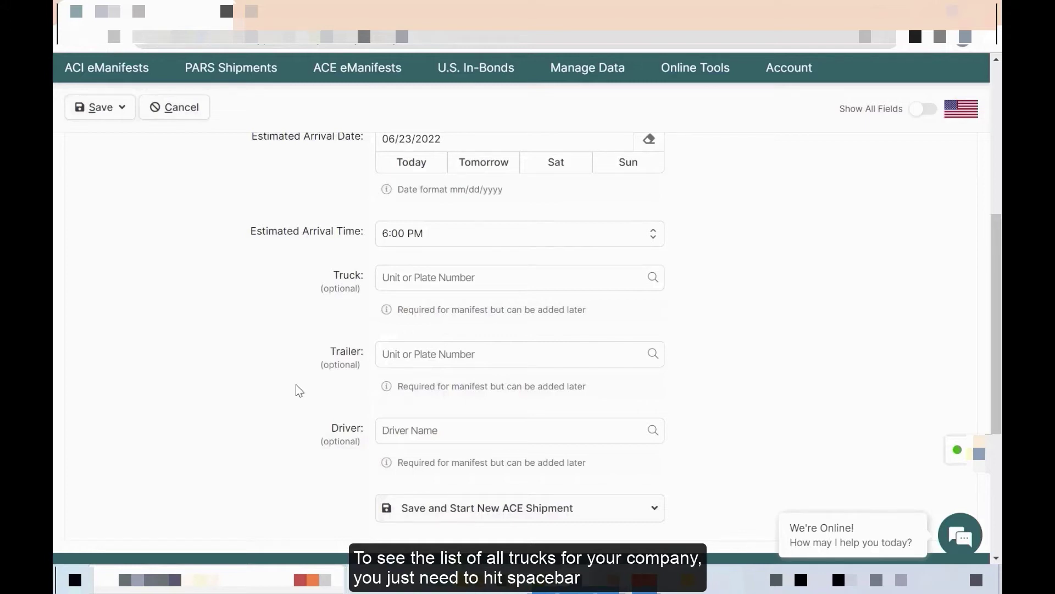
- Assign truck 102 and trailer 112 to the trip
left_click(460, 276)
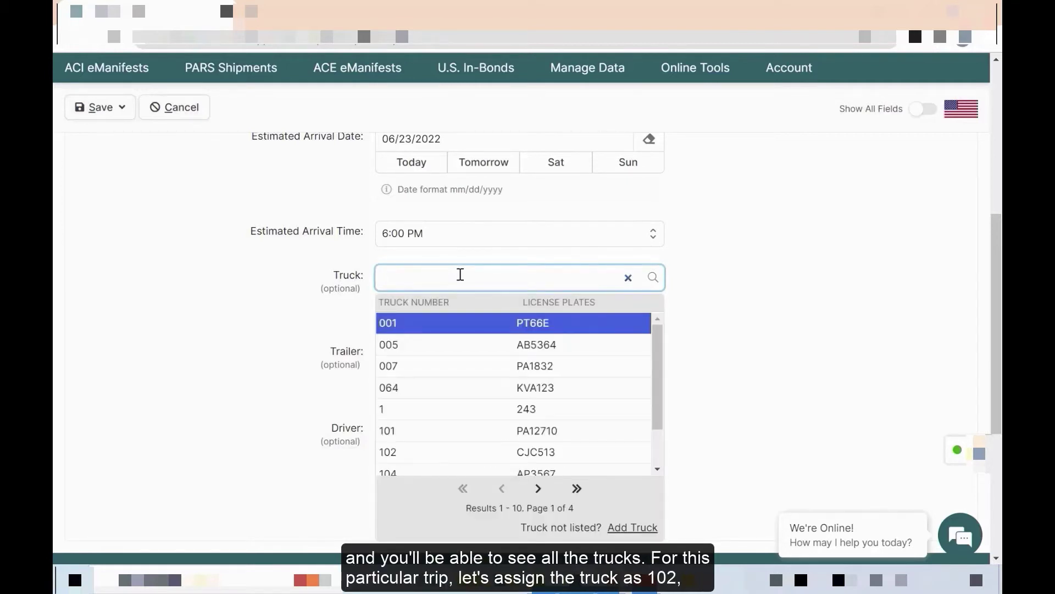
type("1")
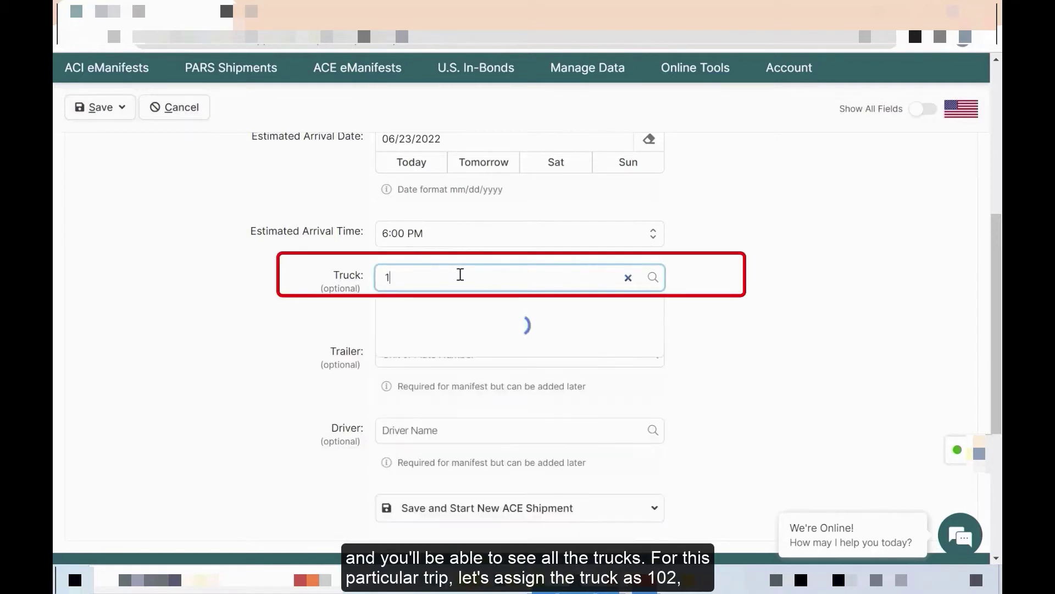
type("02")
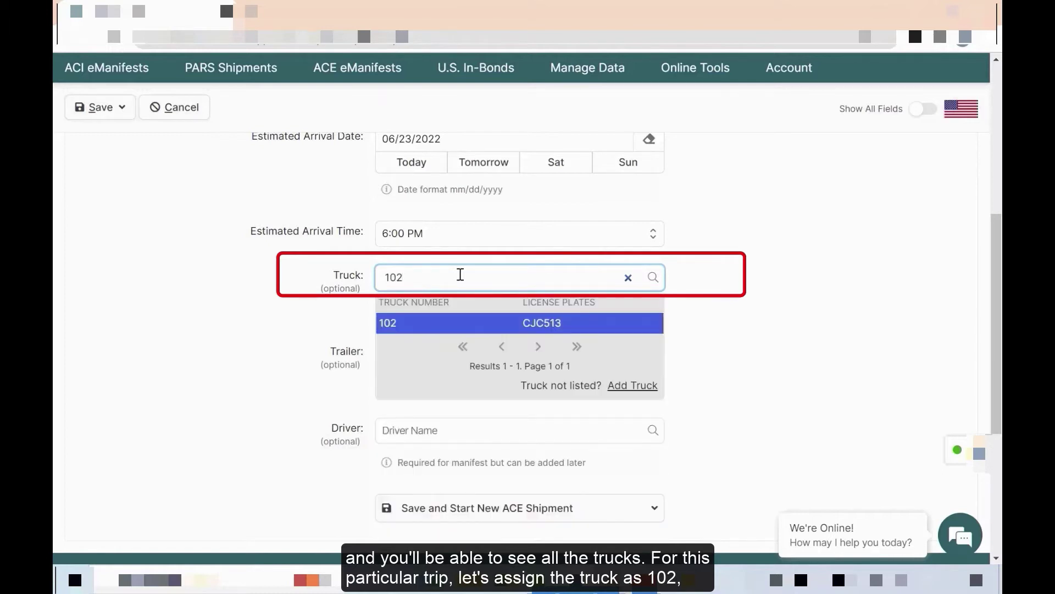
left_click(460, 326)
scroll(427, 381, "down", 2)
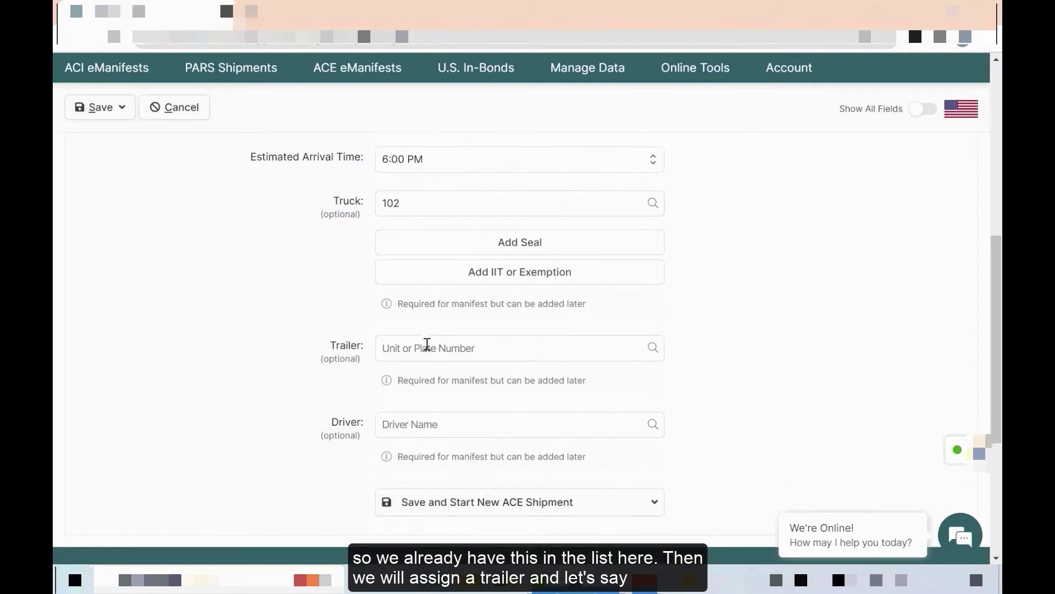
left_click(423, 348)
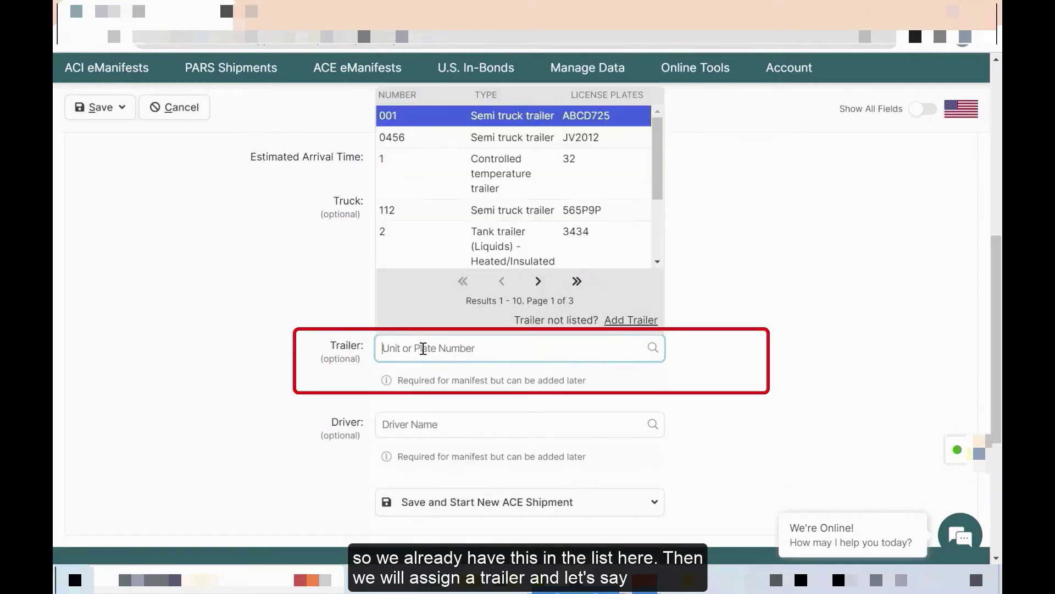
type("112")
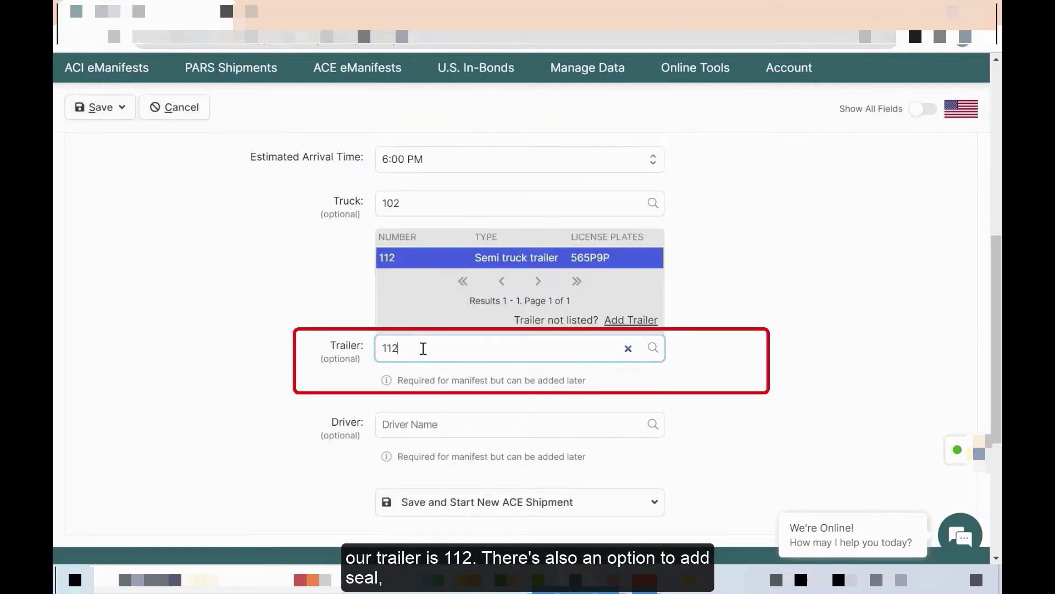
left_click(454, 264)
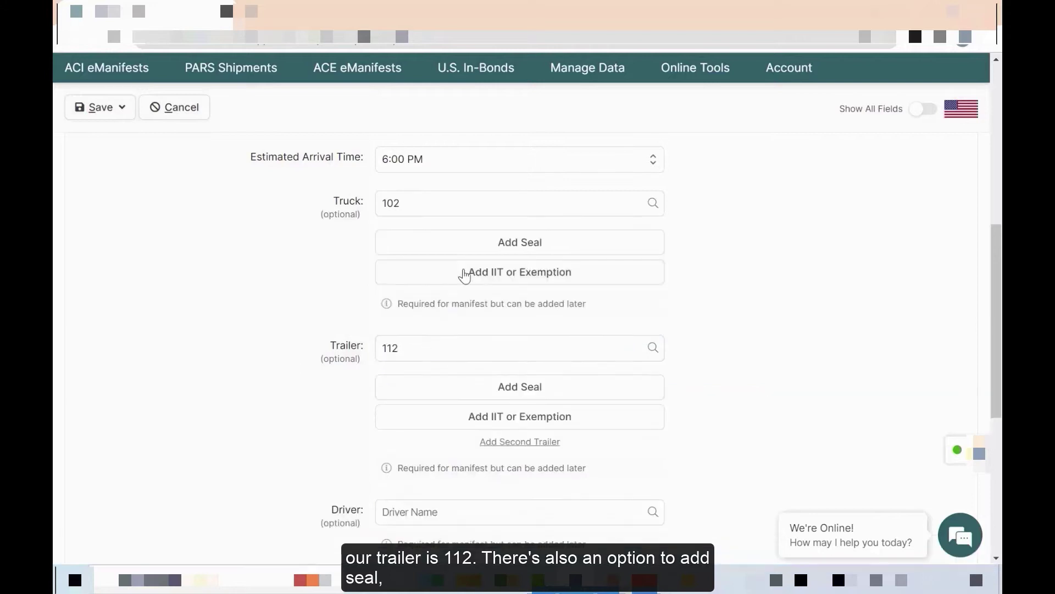
- Search the Driver field by name and assign the matching driver to the trip
scroll(495, 308, "down", 2)
scroll(583, 330, "down", 2)
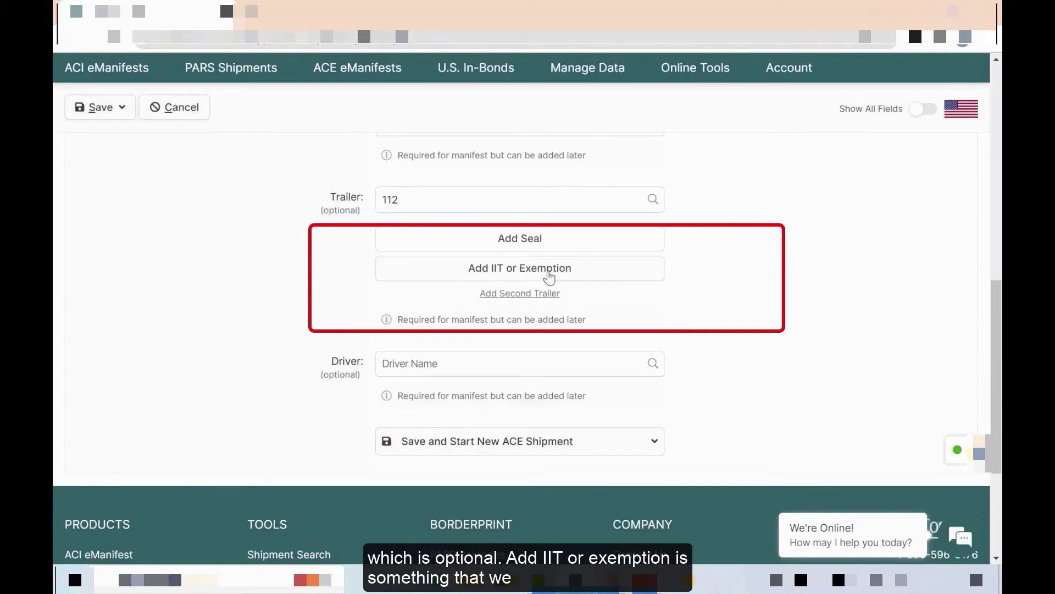
scroll(494, 281, "down", 2)
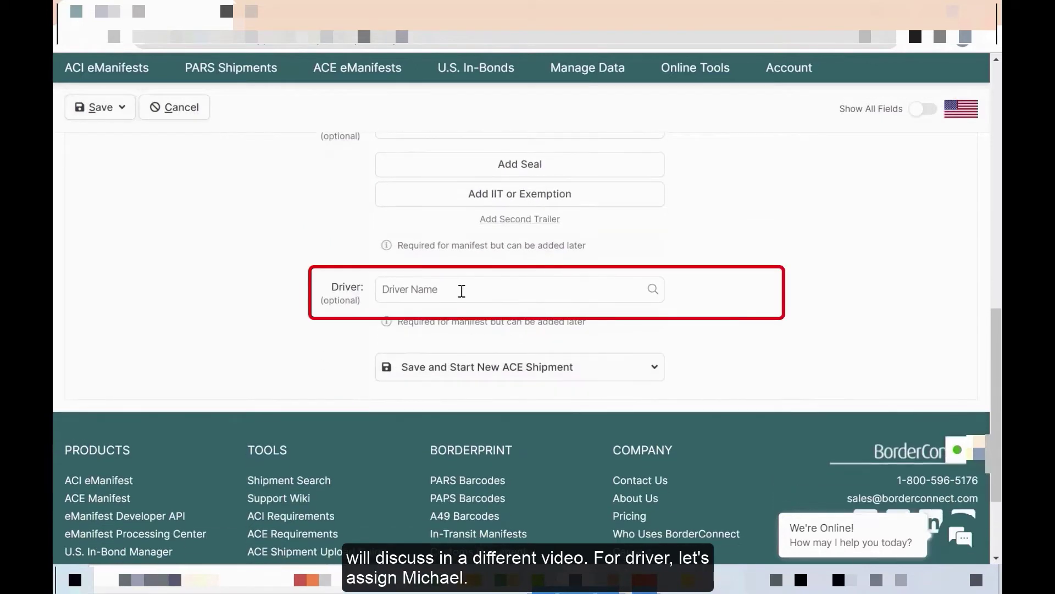
left_click(462, 291)
type("mic")
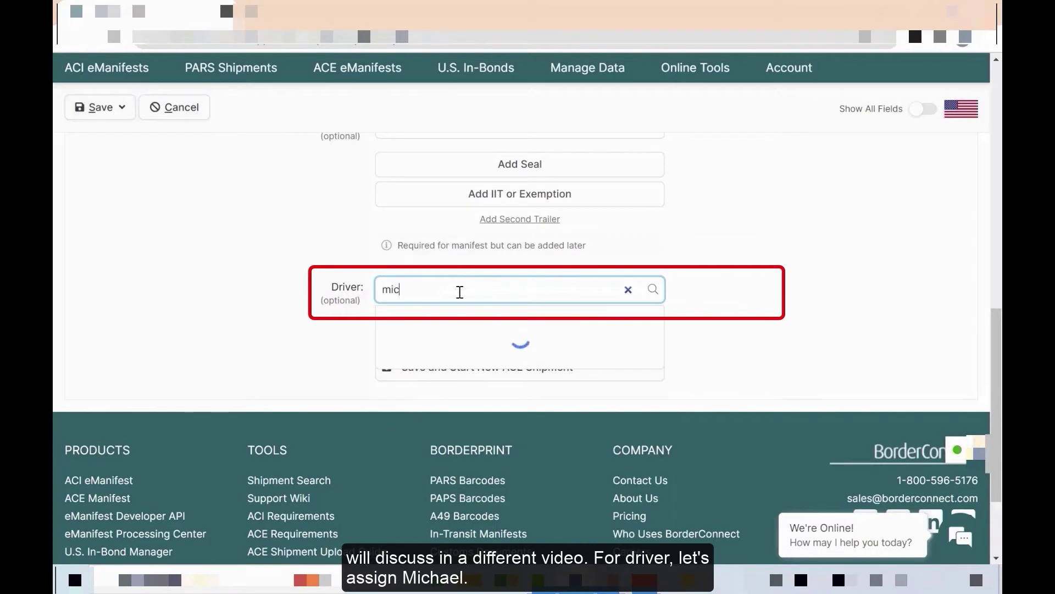
type("hae")
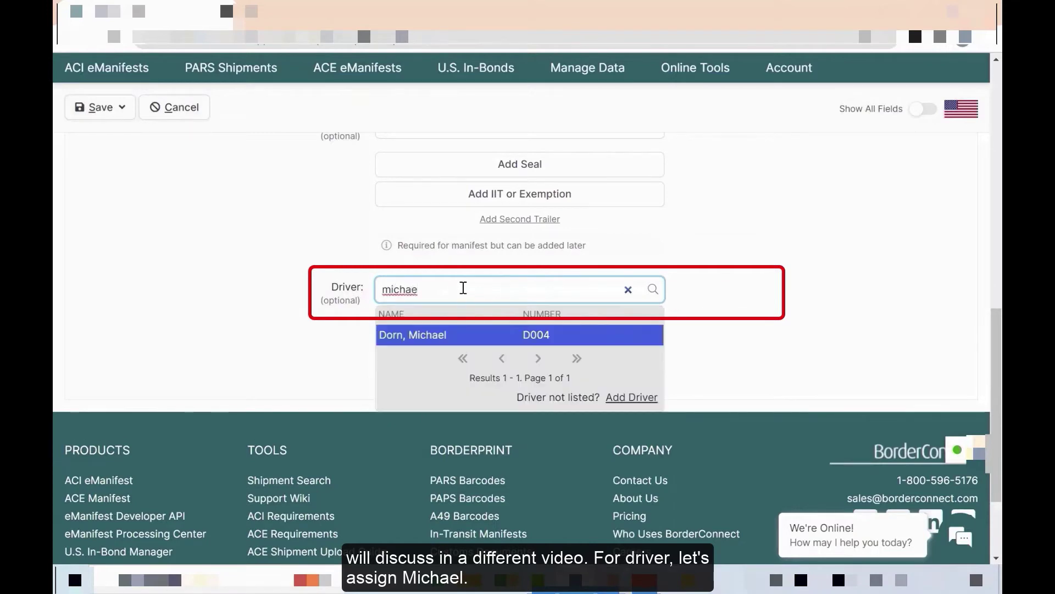
left_click(466, 337)
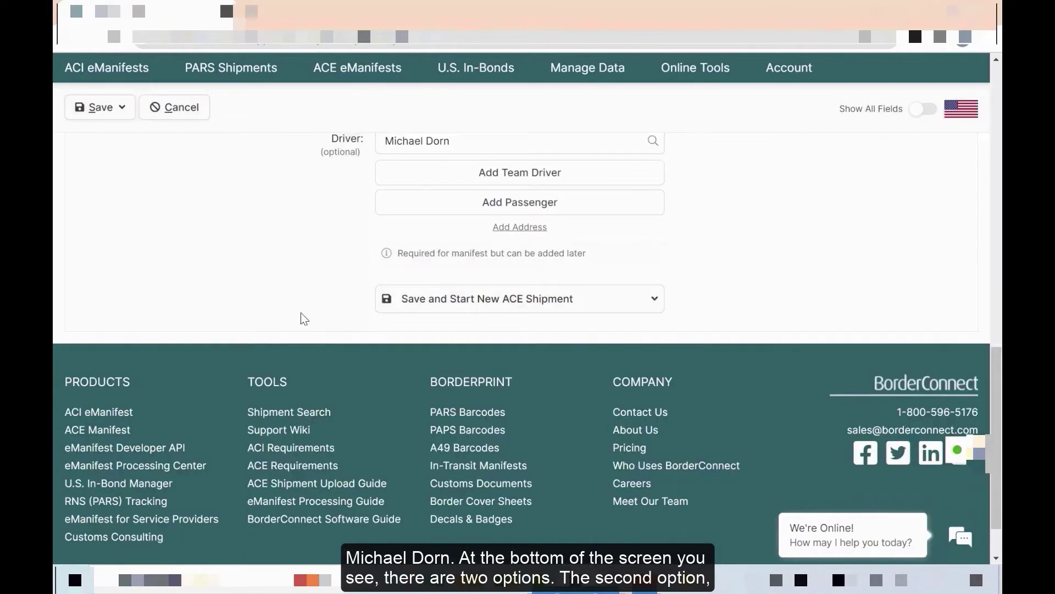
left_click(577, 302)
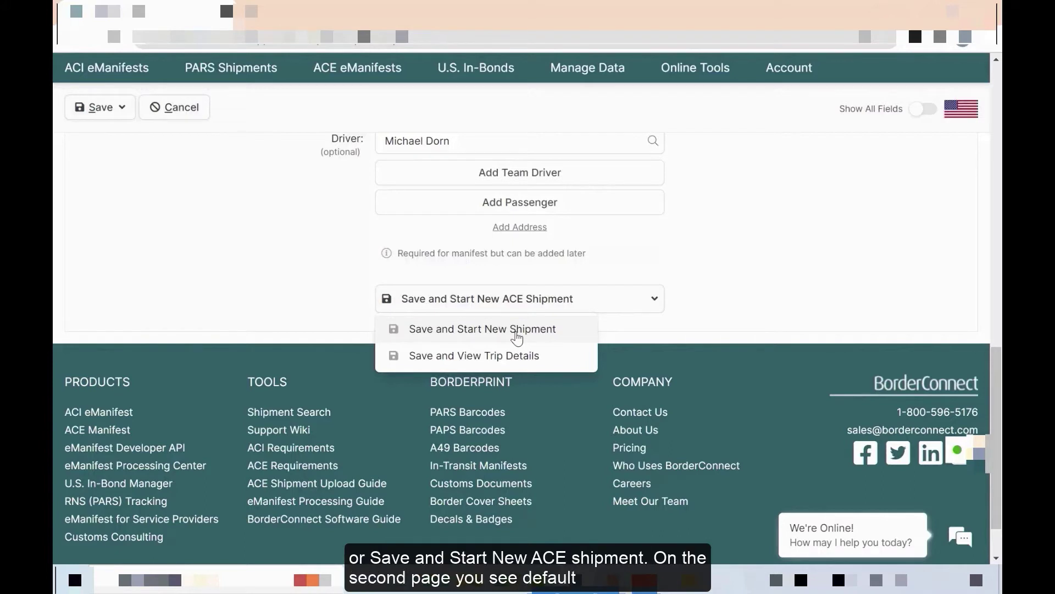
left_click(516, 332)
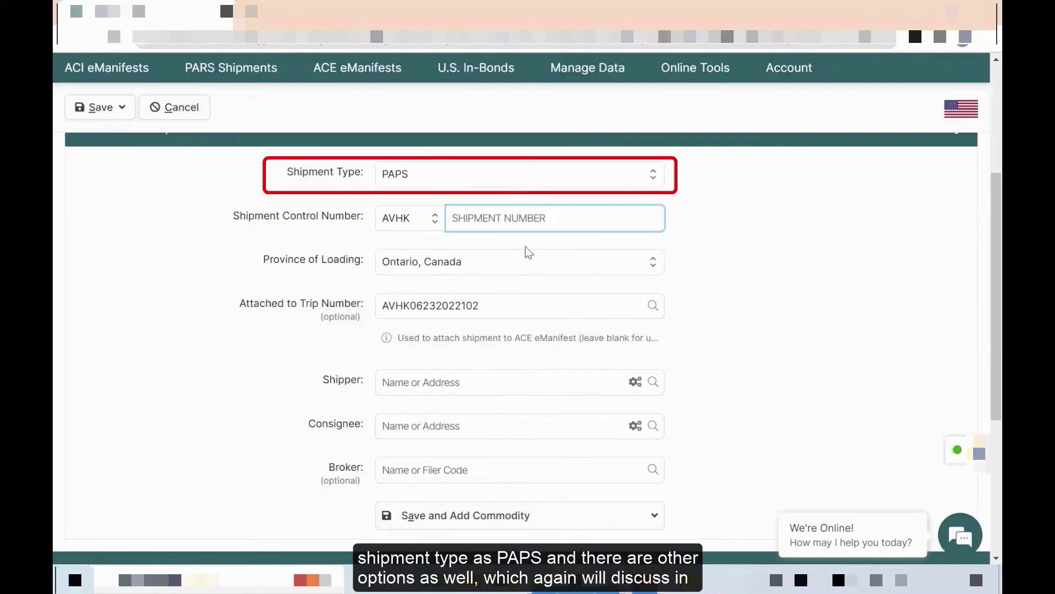
- Keep shipment type PAPS and enter shipment control number 9003366 read from the invoice barcode
left_click(636, 182)
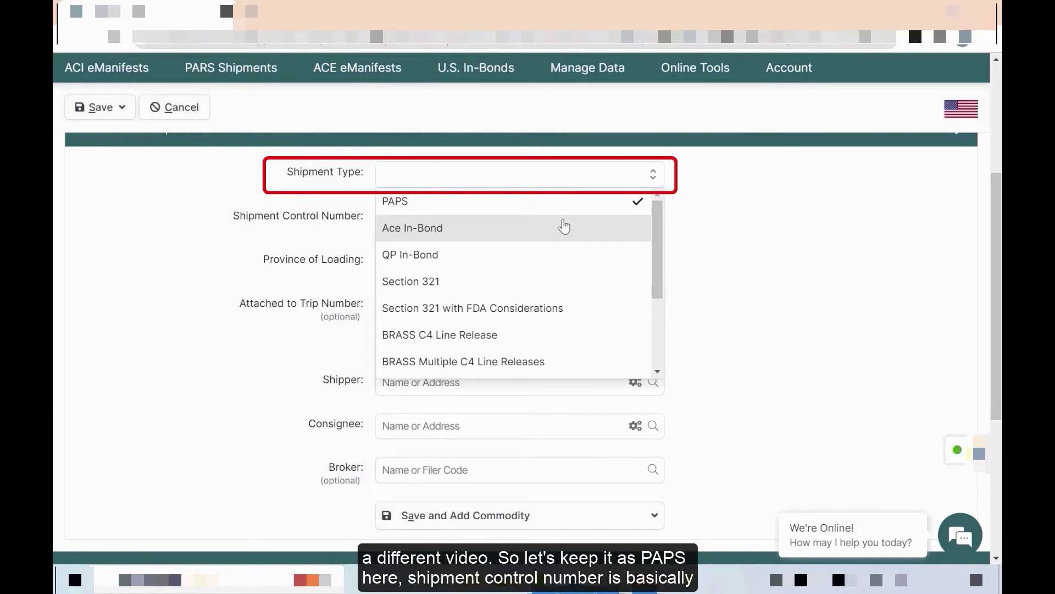
left_click(431, 211)
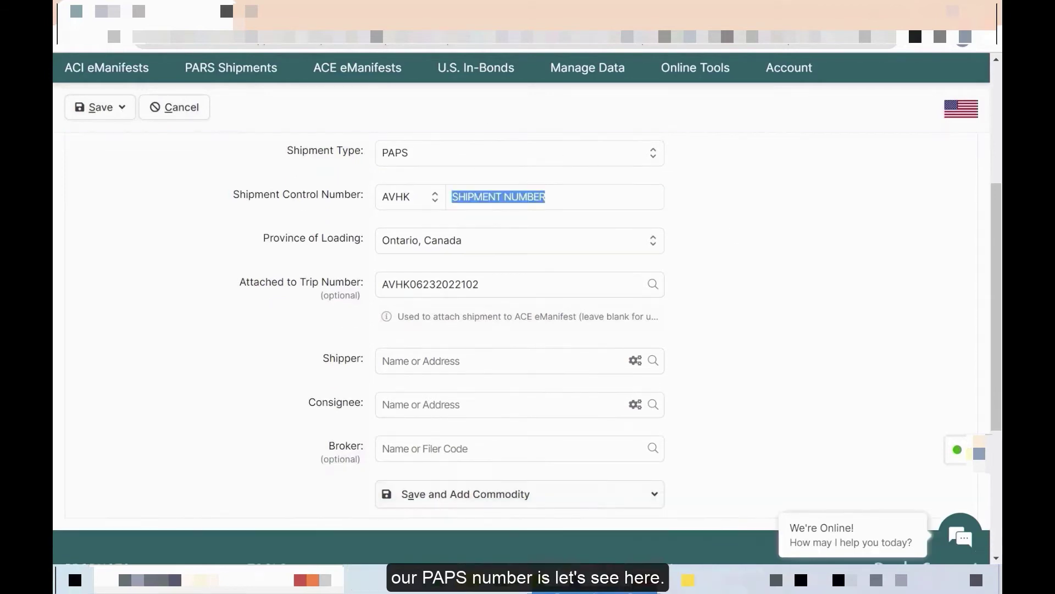
key("alt+Tab")
scroll(539, 355, "down", 10)
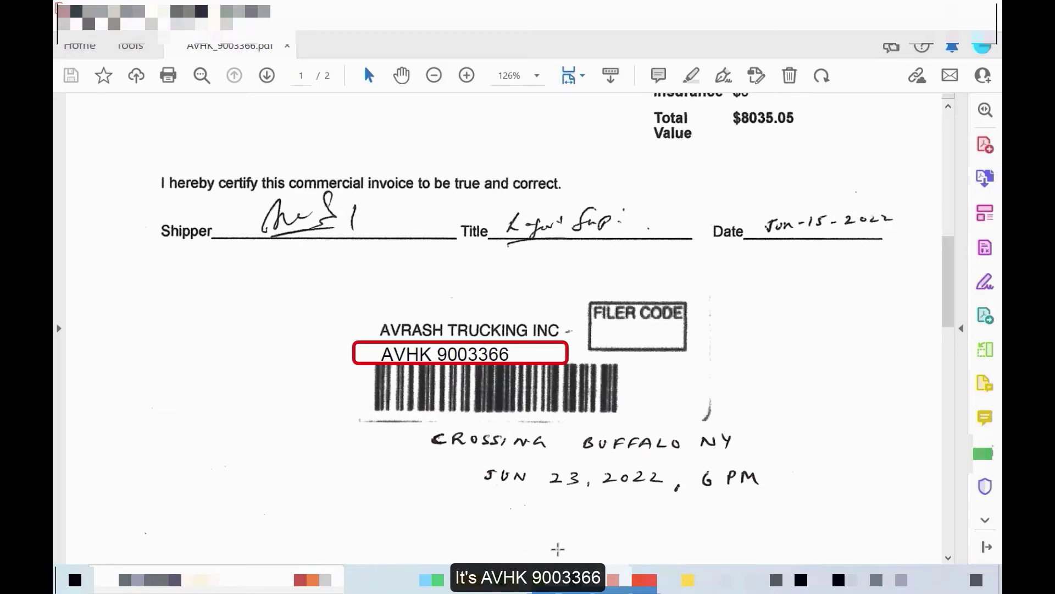
key("alt+Tab")
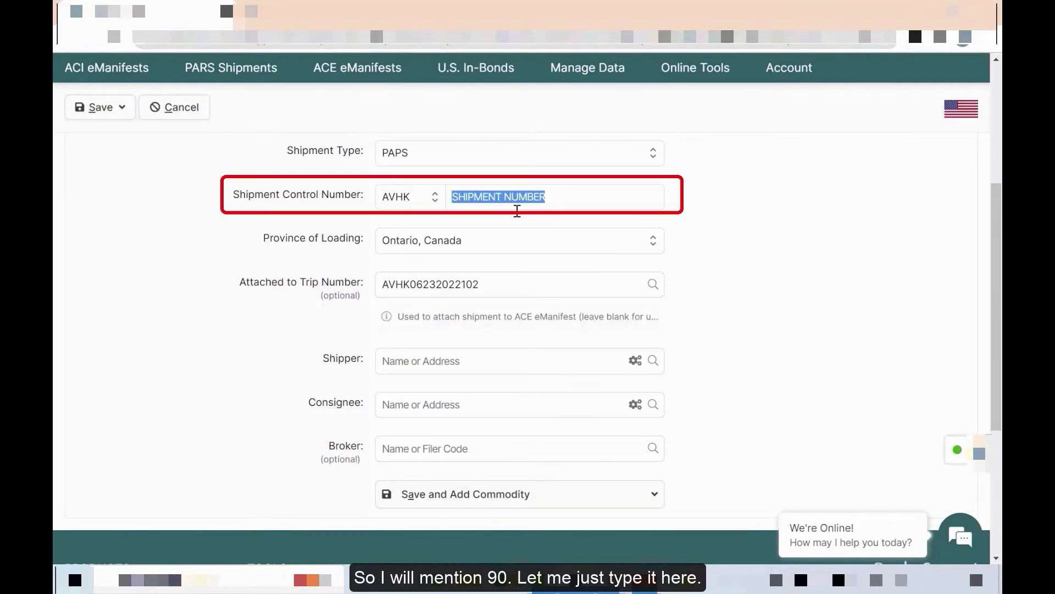
left_click(560, 202)
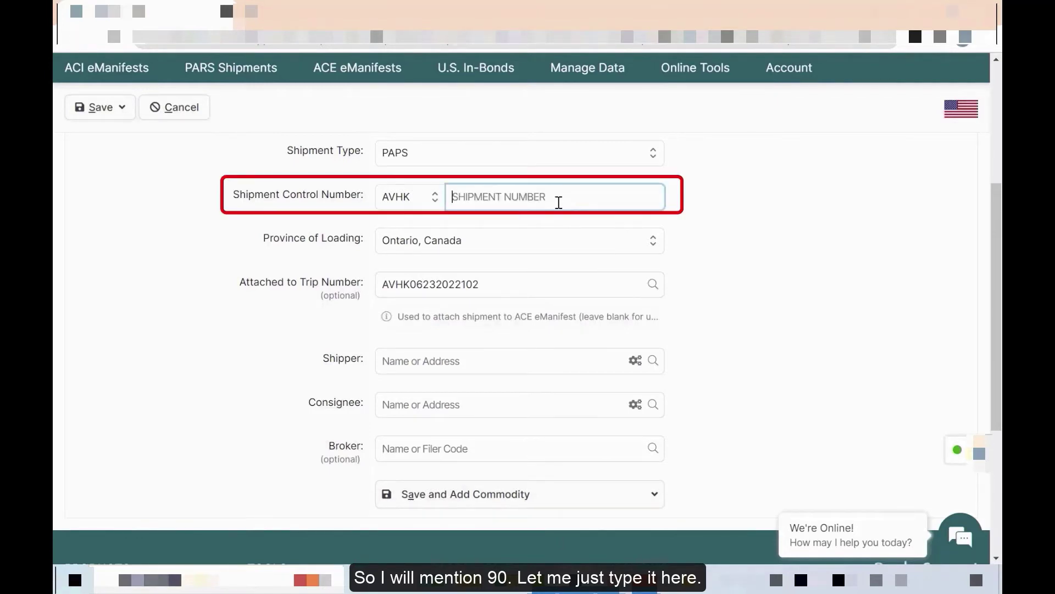
type("9")
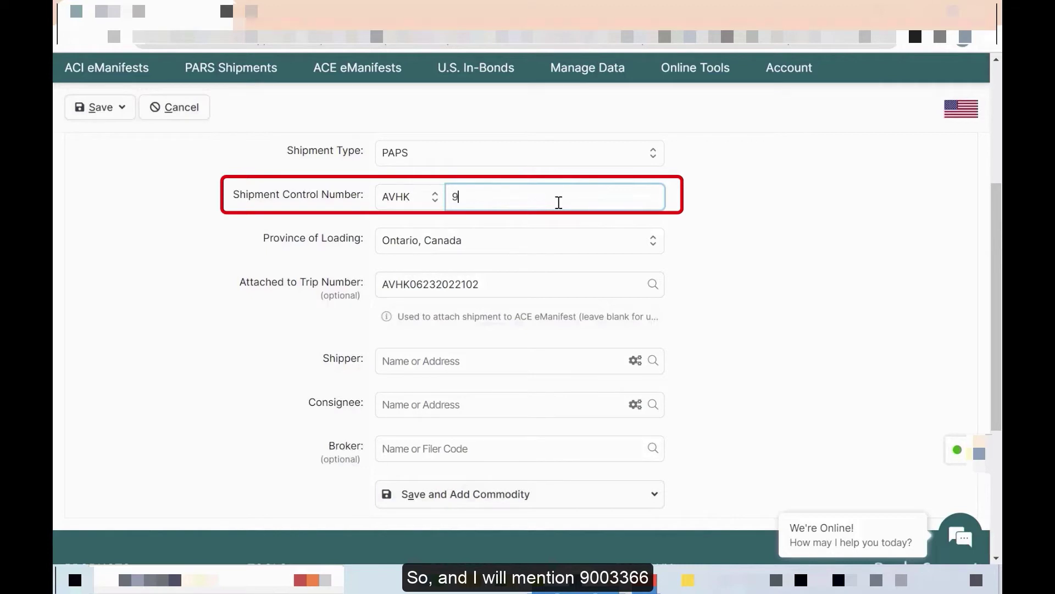
type("003366")
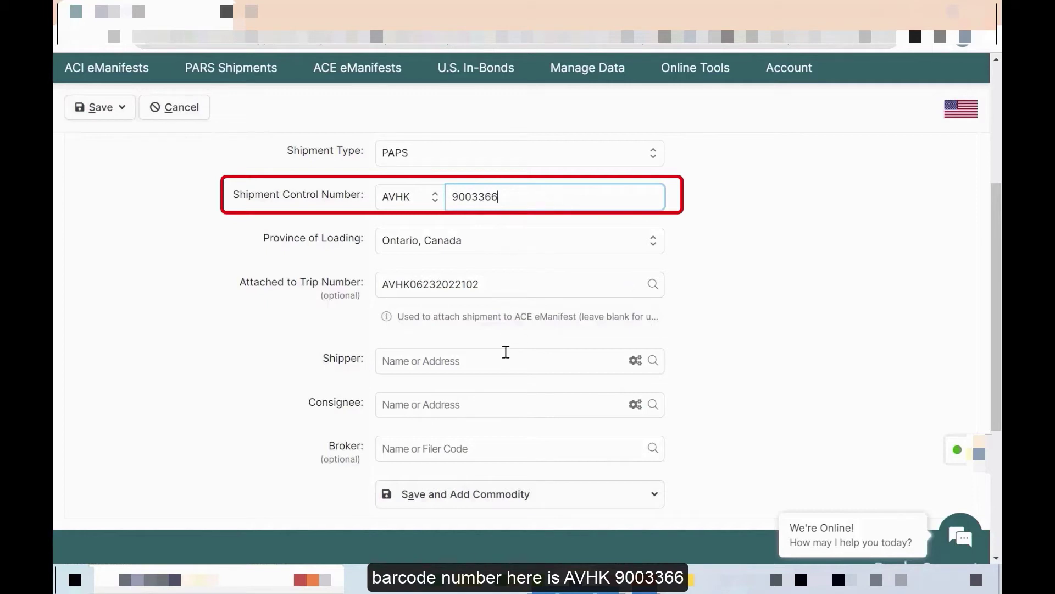
scroll(308, 314, "down", 1)
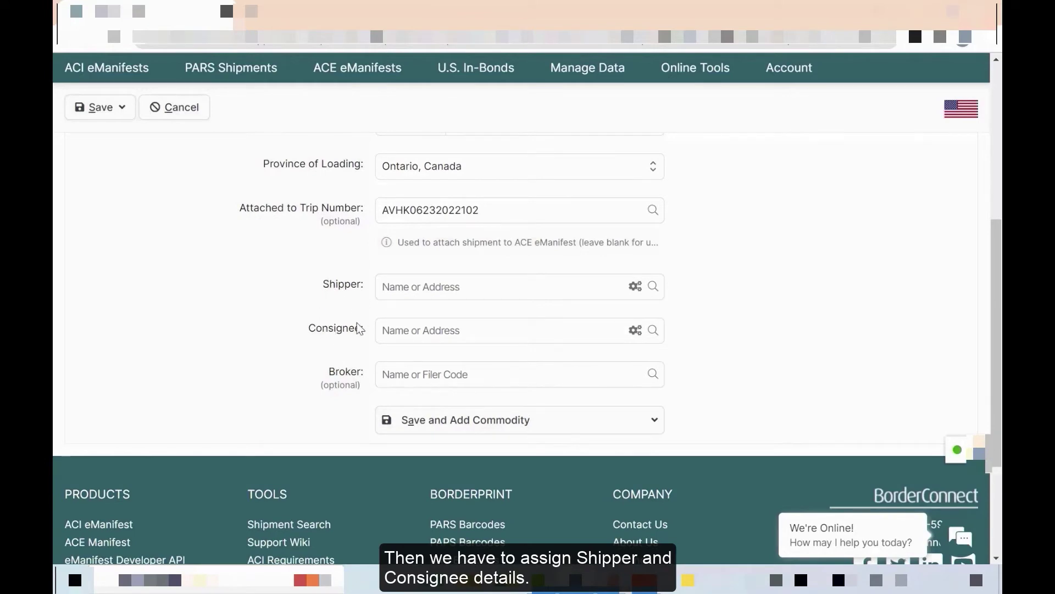
key("alt+Tab")
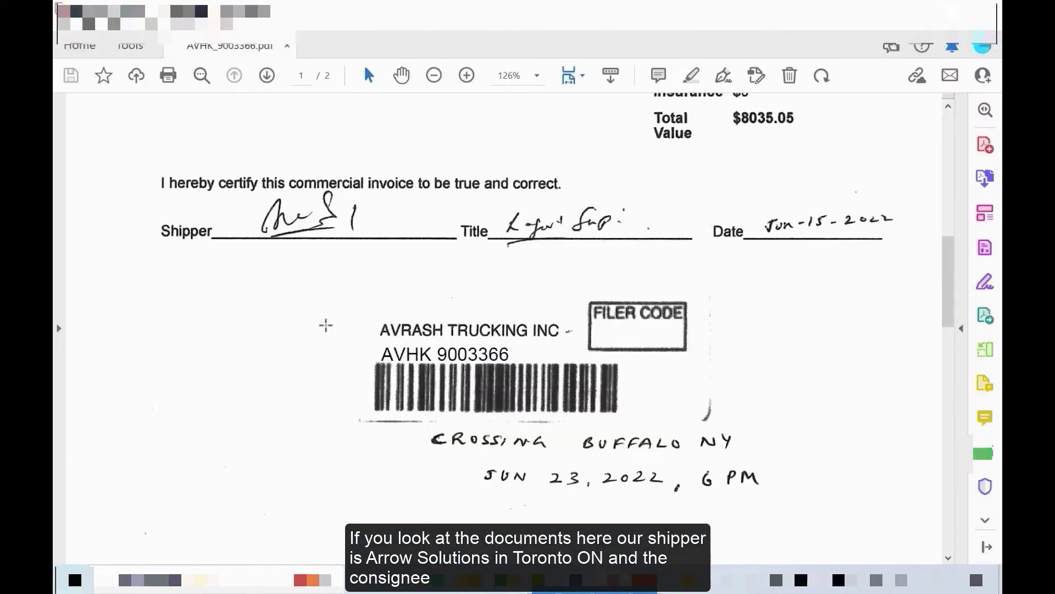
- Scroll up the invoice to the Shipper/Exporter and Consignee boxes
scroll(324, 324, "up", 10)
scroll(333, 319, "up", 1)
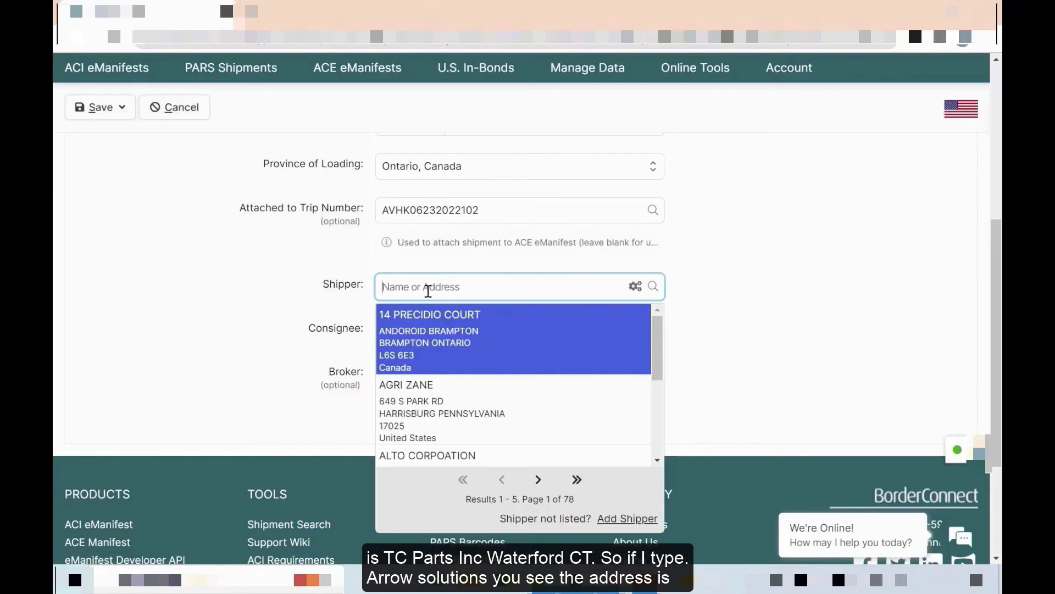
- Choose Arrow Solution as shipper and TC Parts Inc. as consignee, leaving the broker blank
type("arrow")
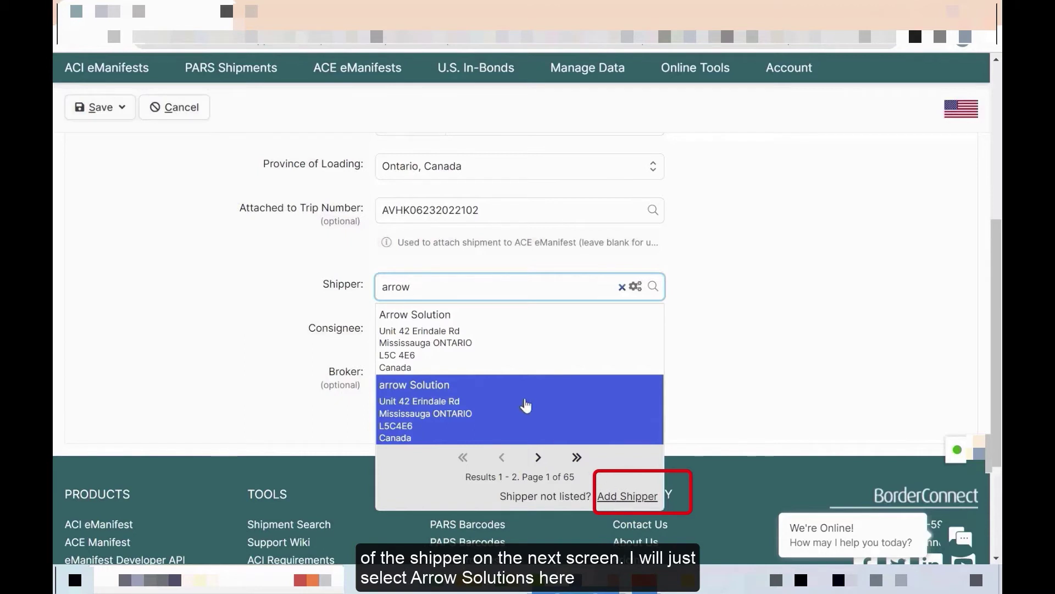
left_click(488, 348)
left_click(448, 332)
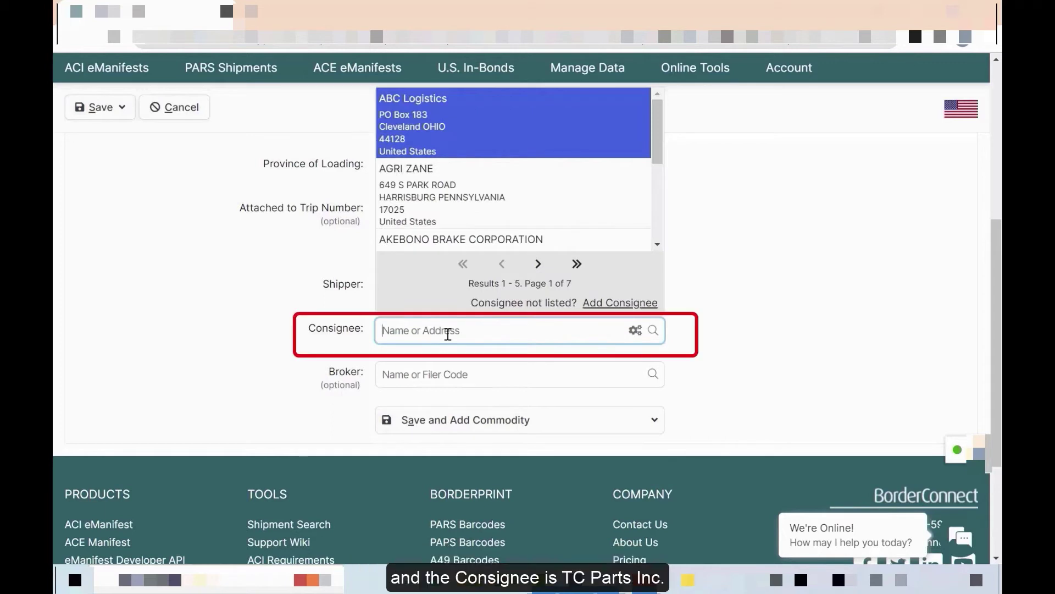
type("tc")
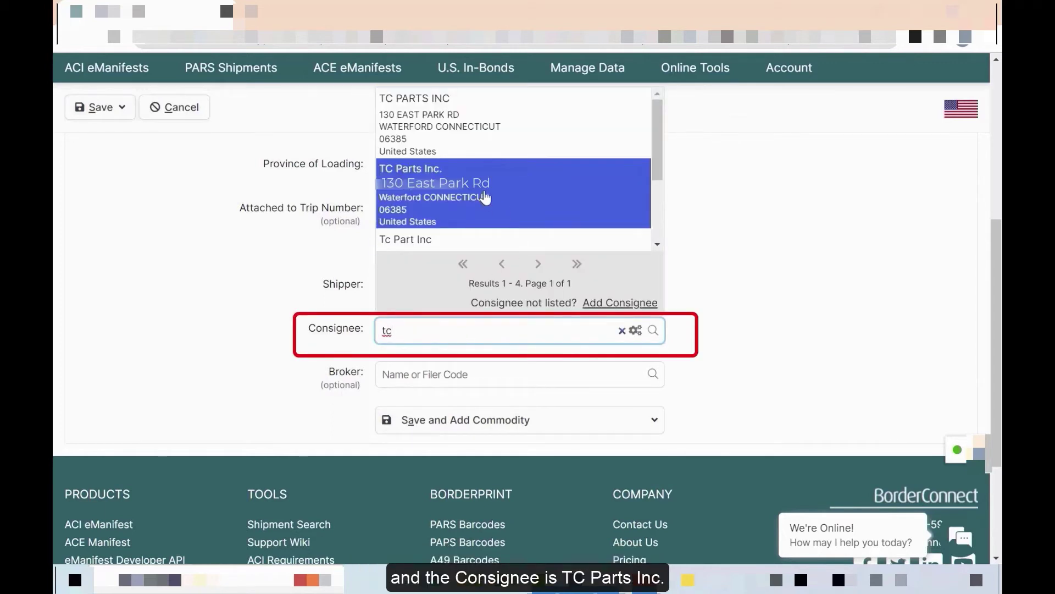
left_click(484, 198)
scroll(467, 300, "down", 1)
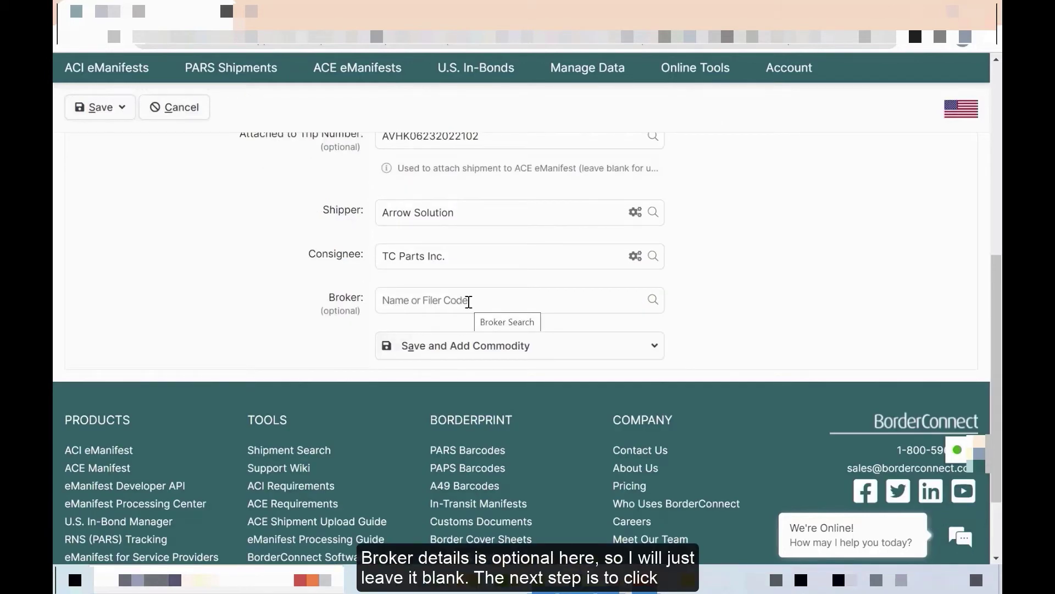
left_click(513, 347)
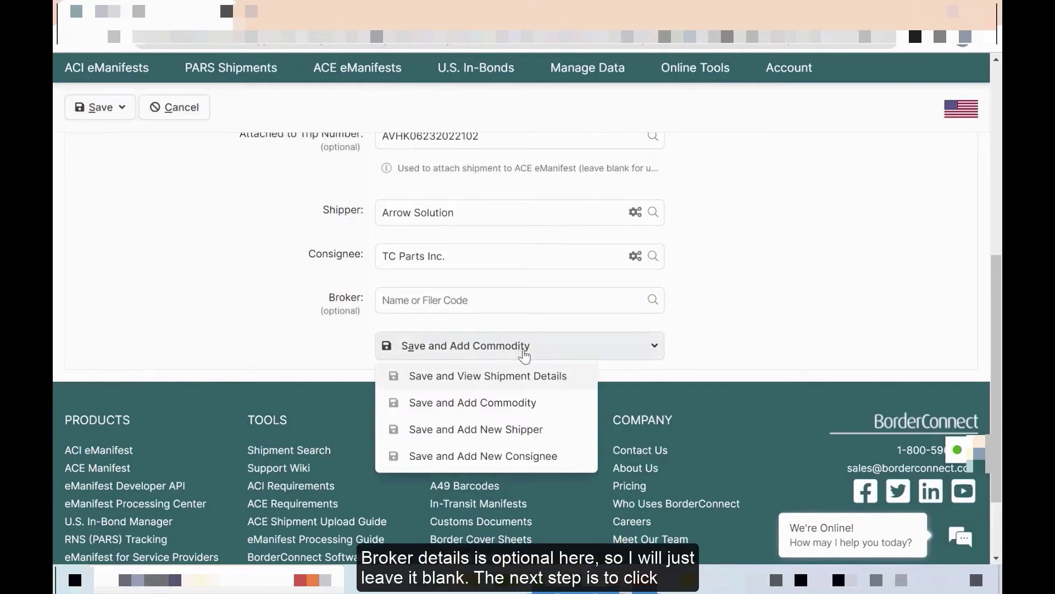
- Save and add a commodity, reading used copier parts, 20887 lb, 24 SKD from the bill of lading
left_click(491, 410)
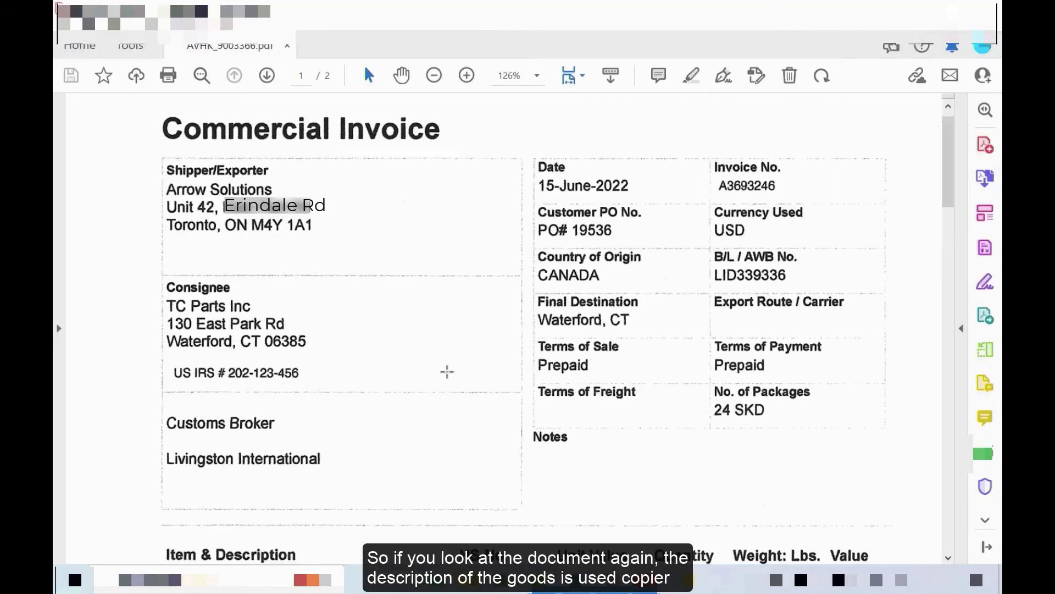
scroll(451, 372, "down", 5)
scroll(452, 371, "down", 15)
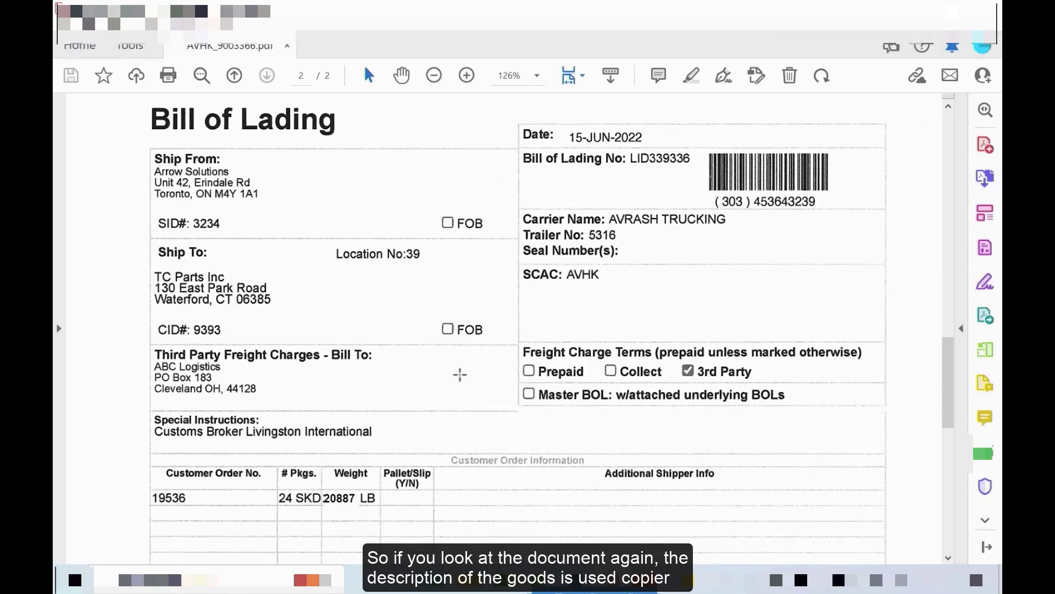
scroll(459, 374, "down", 1)
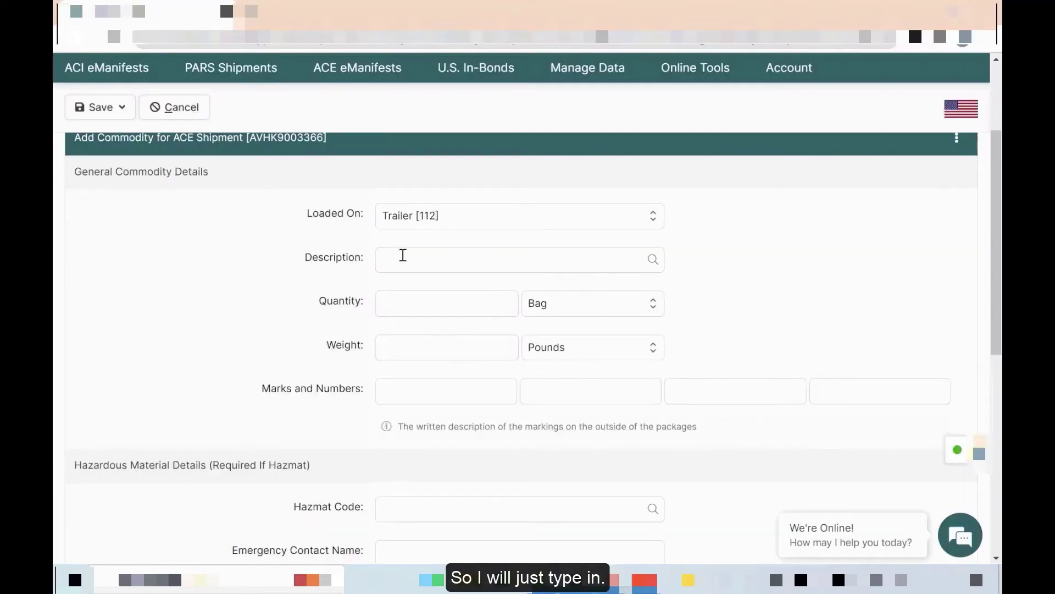
left_click(408, 258)
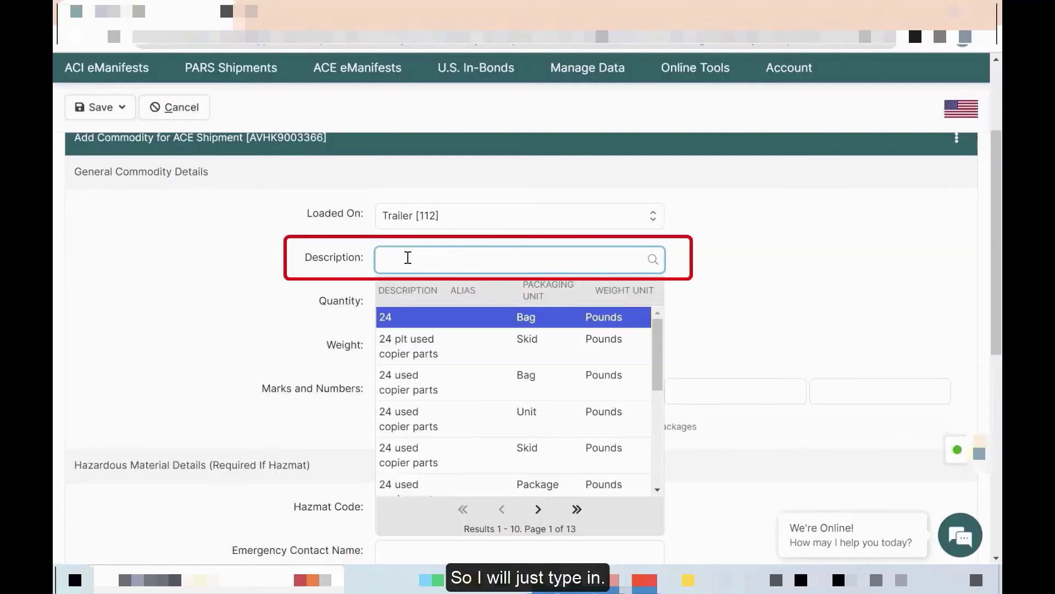
- Describe the commodity as 'Used copier parts' with a quantity of 24 Skid
type("Use")
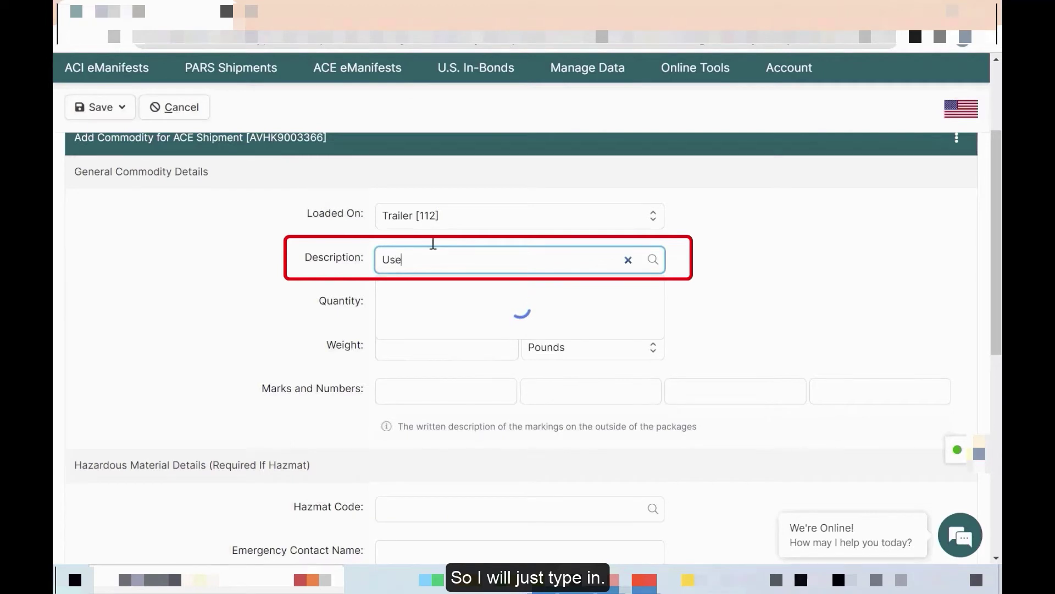
type("d copie")
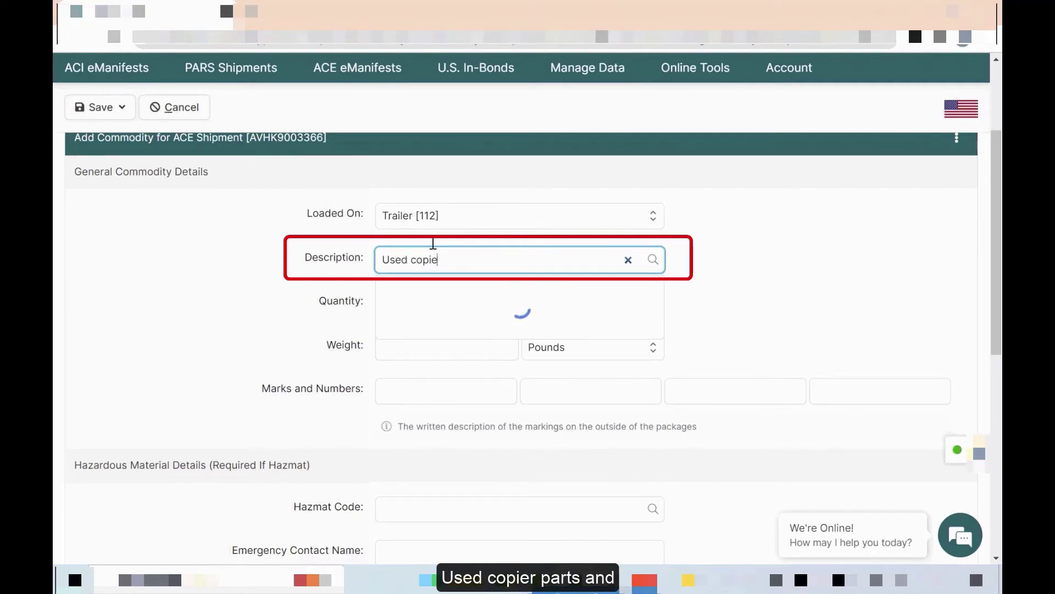
type("r parts")
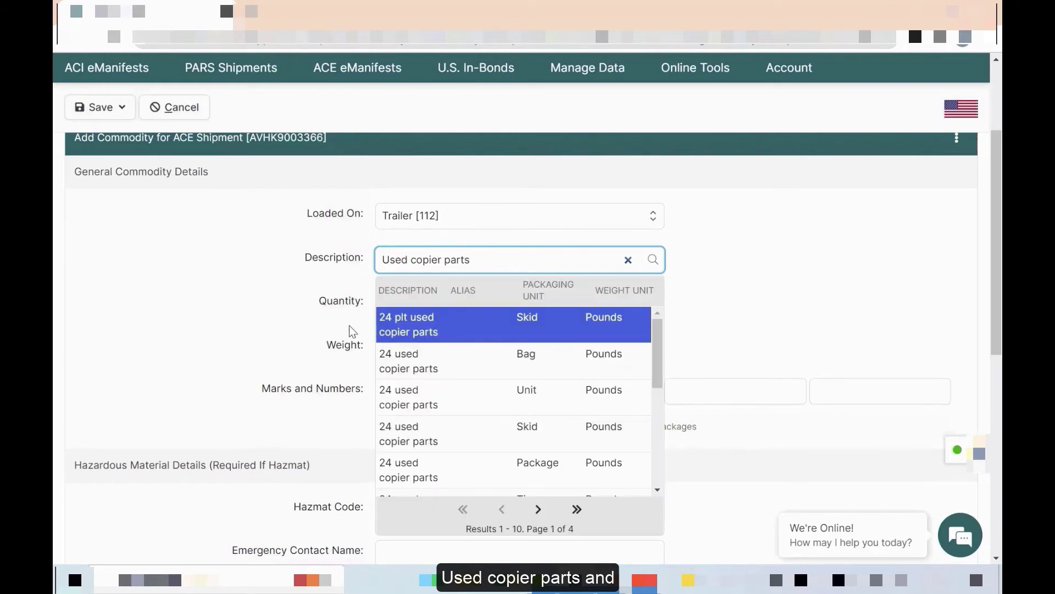
left_click(308, 332)
left_click(407, 304)
type("2")
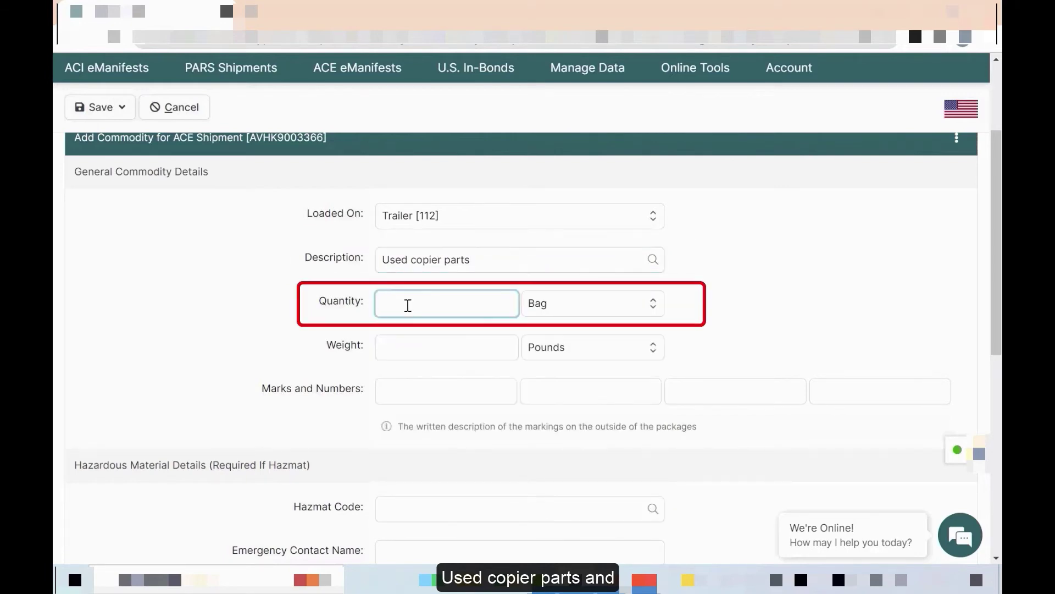
type("4")
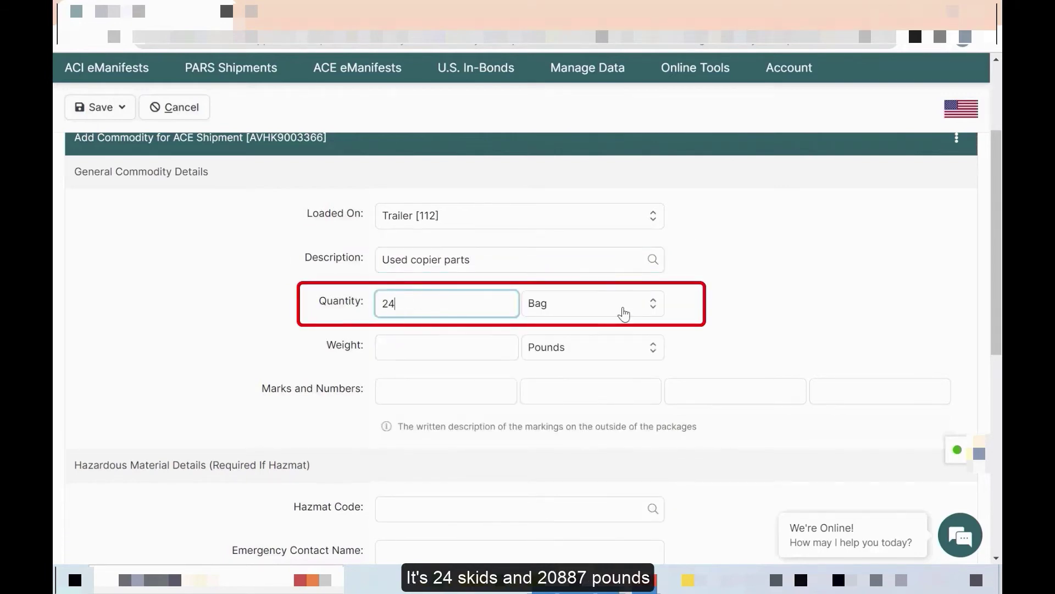
left_click(624, 308)
type("sk")
left_click(548, 336)
- Enter a commodity weight of 20887 pounds and bring up the save choices
left_click(419, 345)
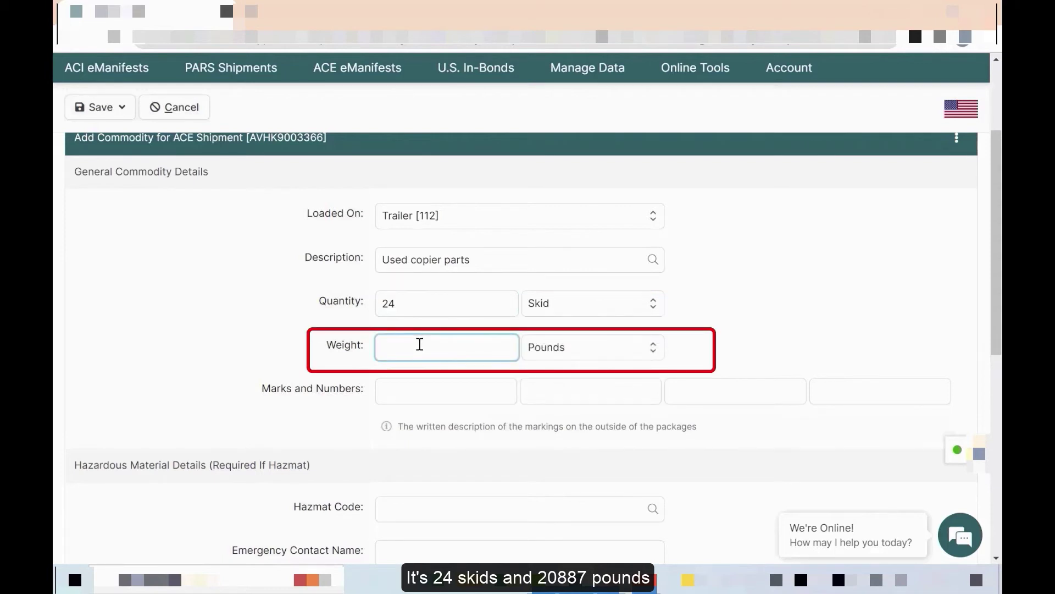
type("20887")
scroll(389, 373, "down", 3)
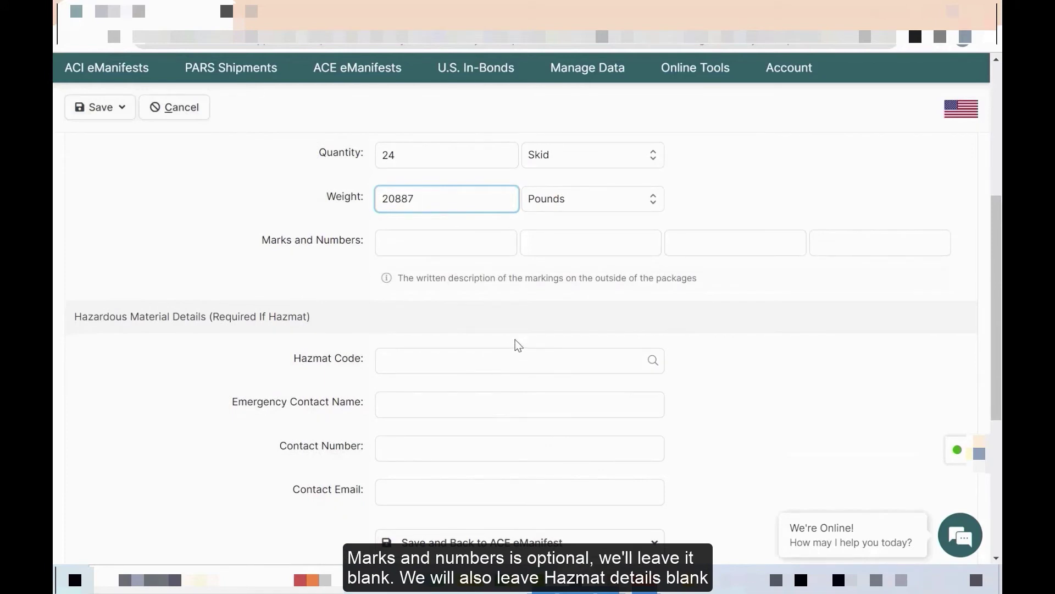
scroll(494, 410, "down", 3)
left_click(493, 404)
left_click(686, 426)
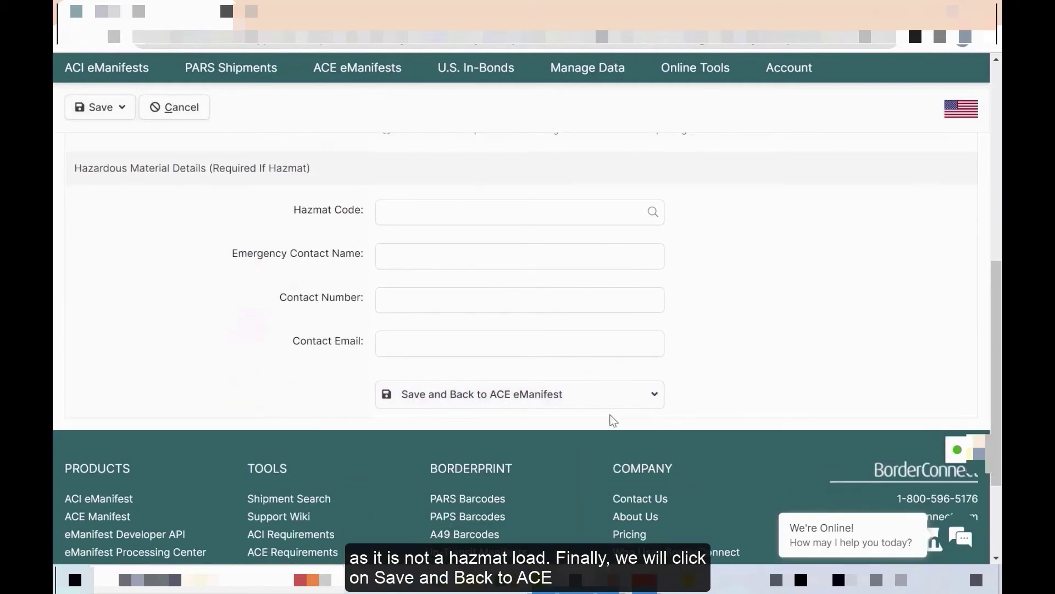
left_click(566, 406)
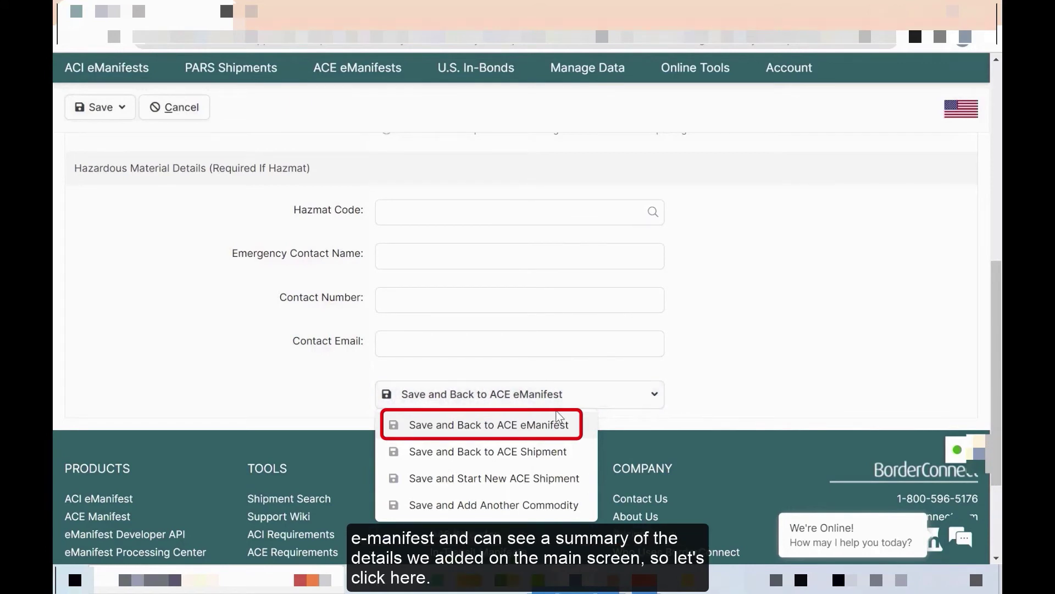
left_click(548, 423)
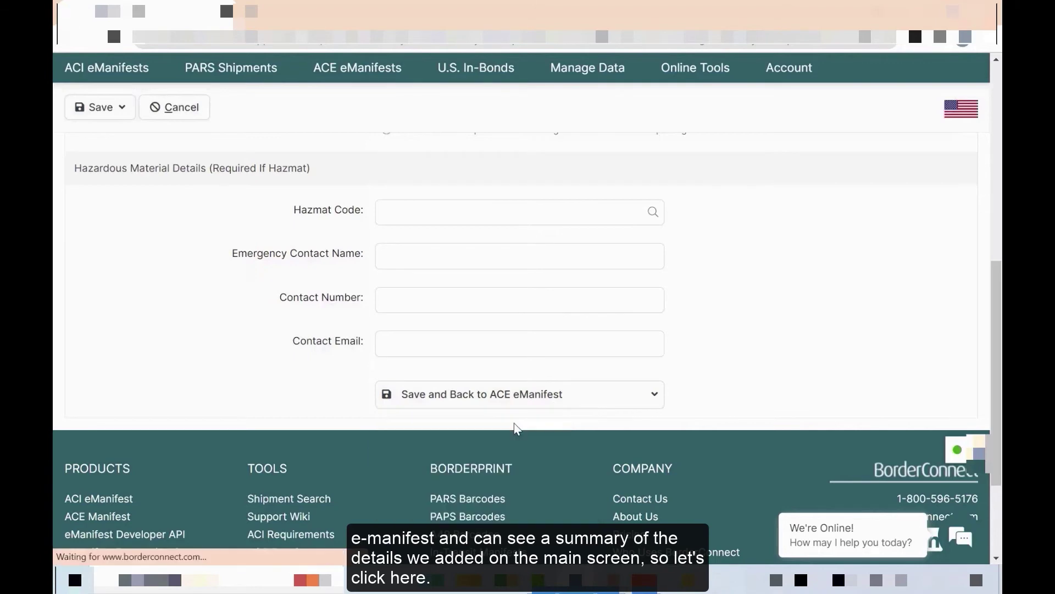
scroll(425, 419, "down", 7)
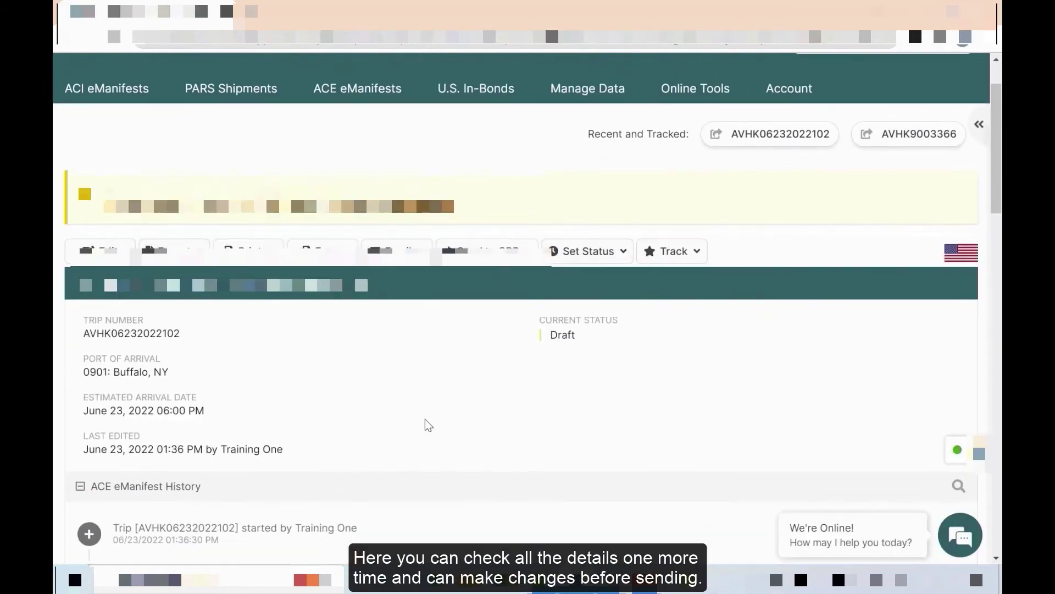
scroll(428, 427, "down", 2)
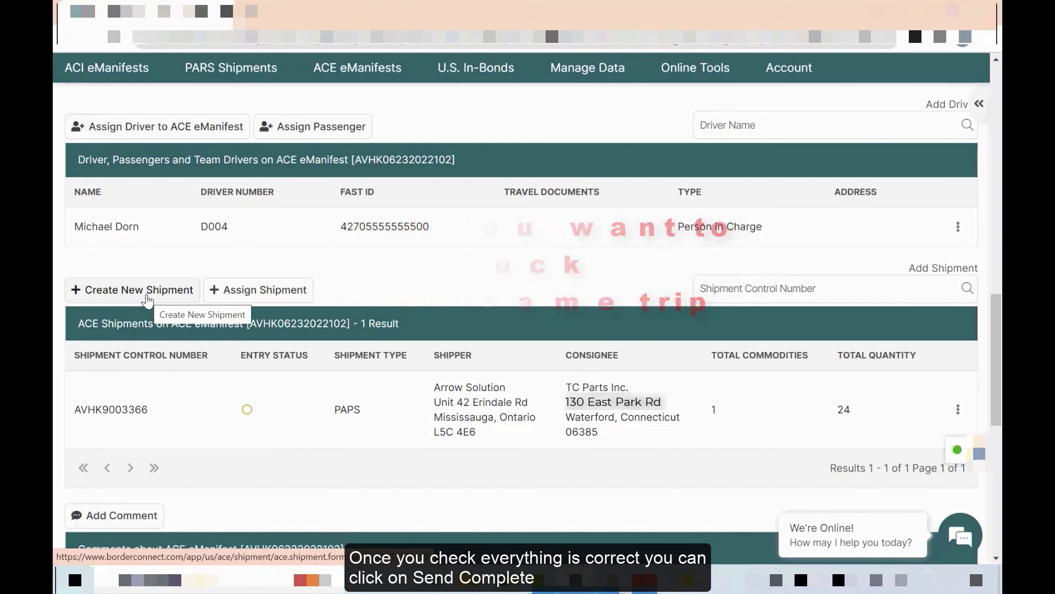
scroll(330, 289, "up", 15)
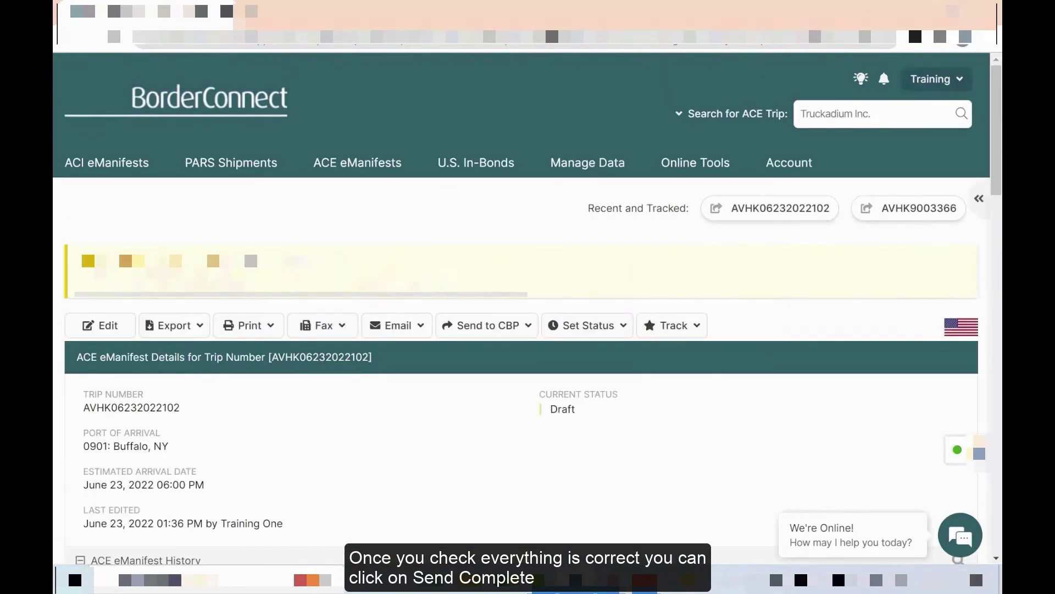
left_click(384, 332)
mouse_move(490, 334)
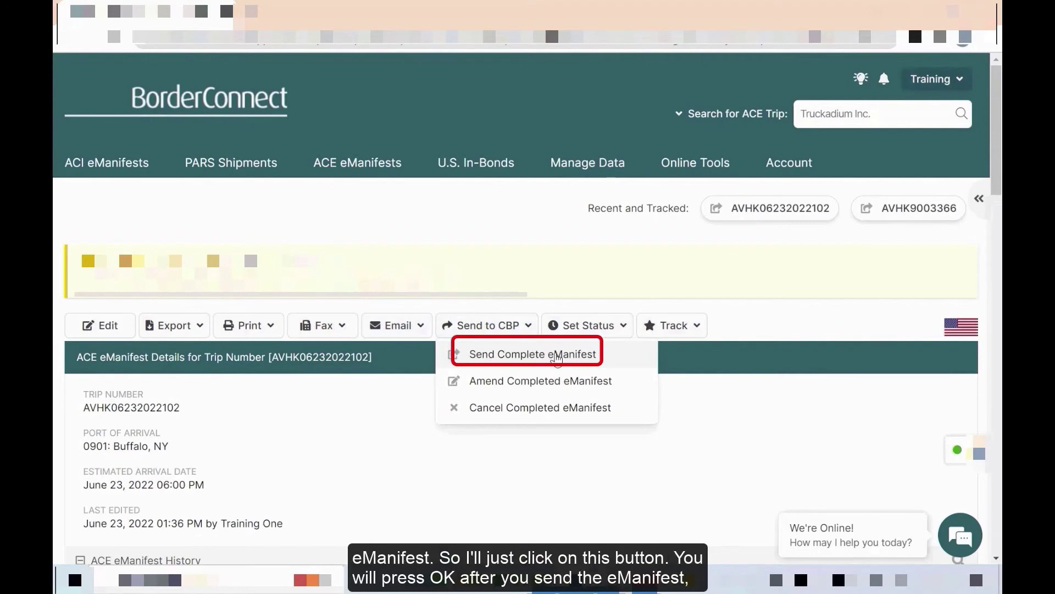
left_click(523, 357)
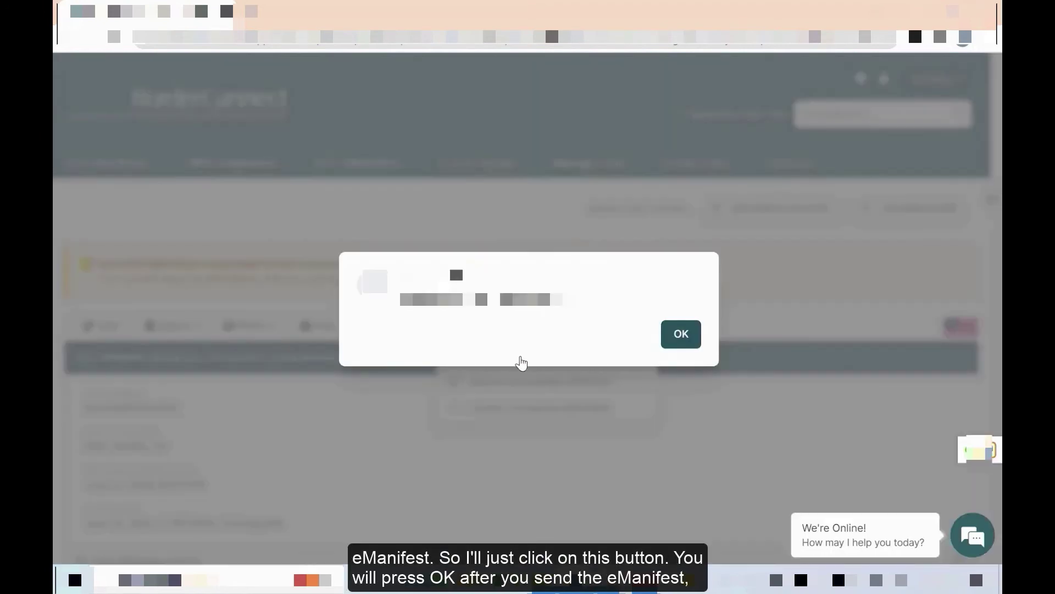
left_click(682, 333)
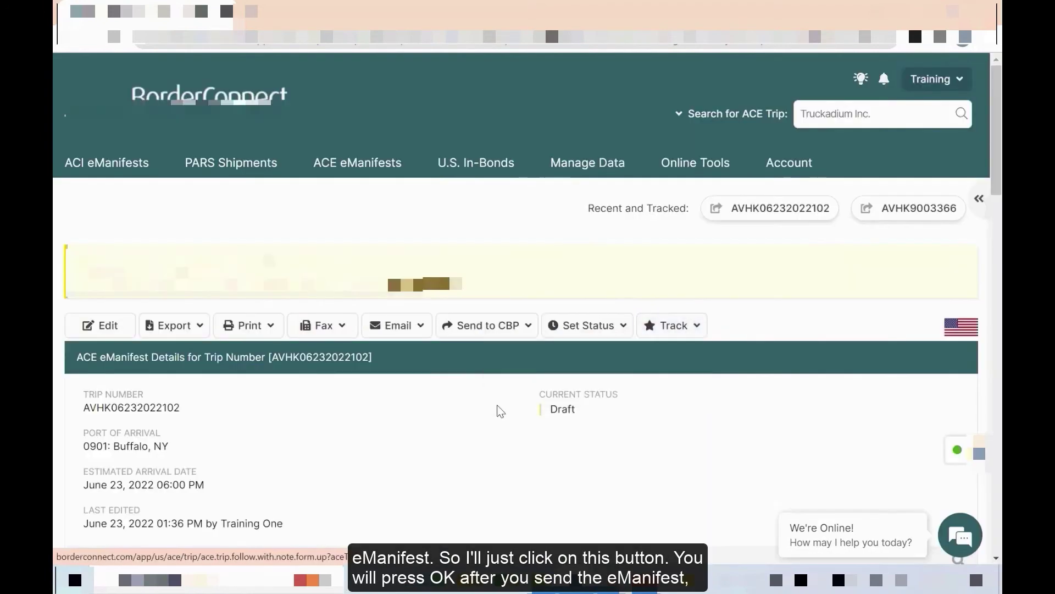
scroll(573, 351, "down", 2)
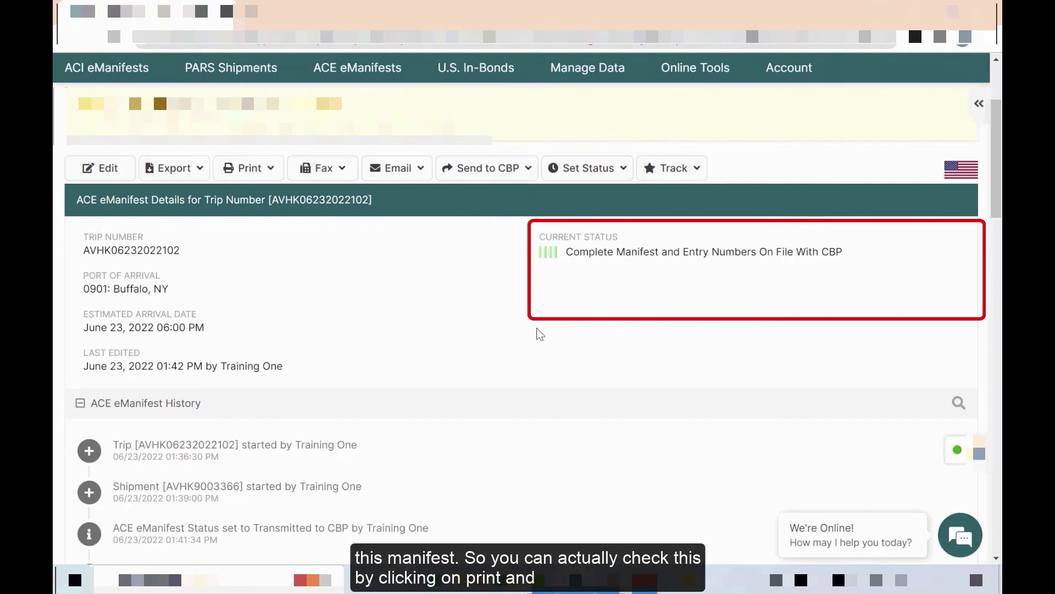
left_click(250, 167)
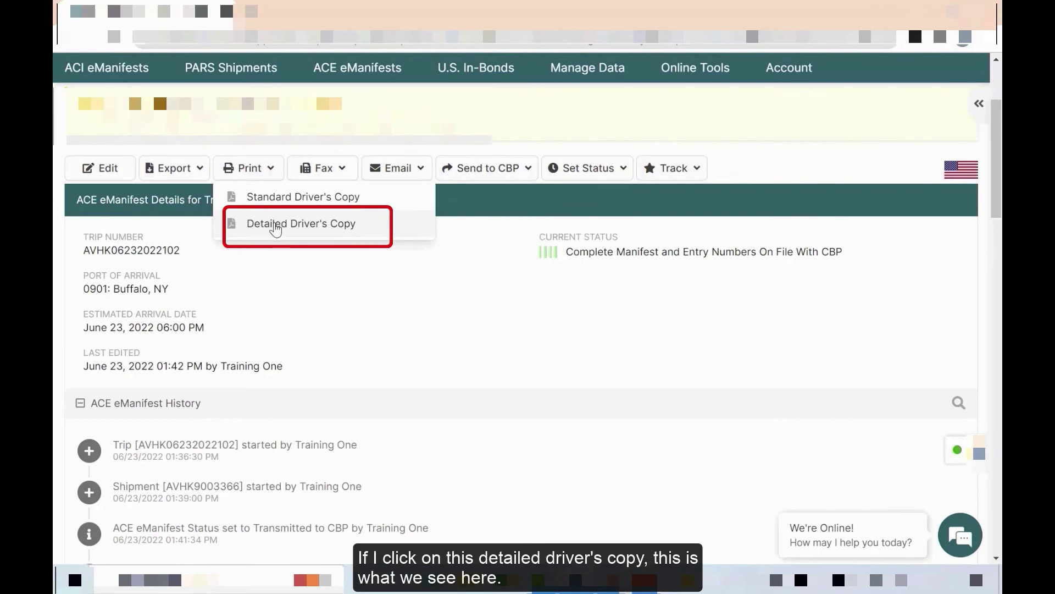
left_click(275, 229)
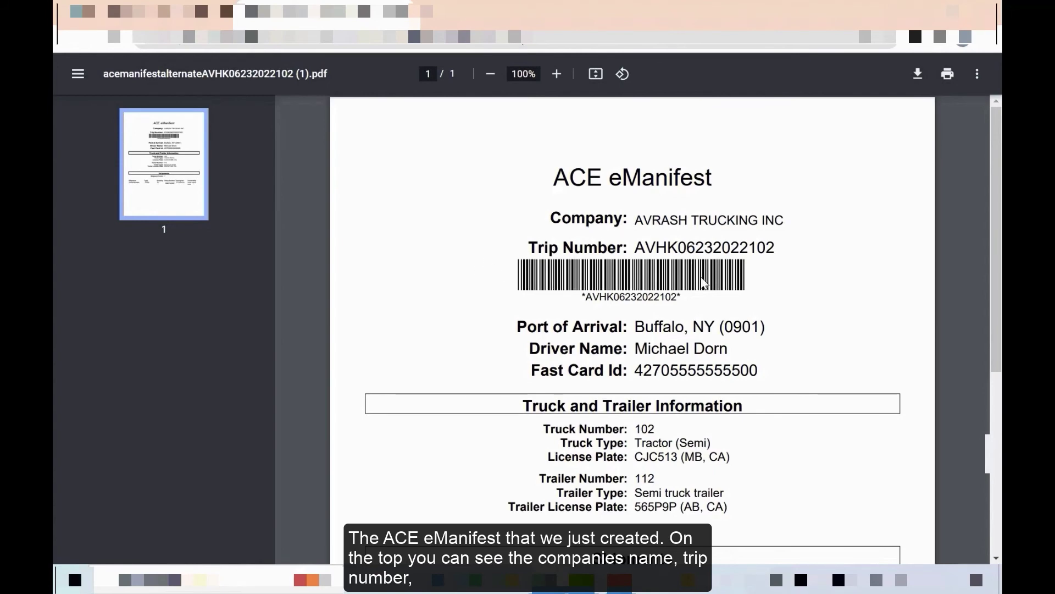
- Review the PDF's Shipments section, then return to the ACE eManifest Details tab
scroll(659, 196, "down", 1)
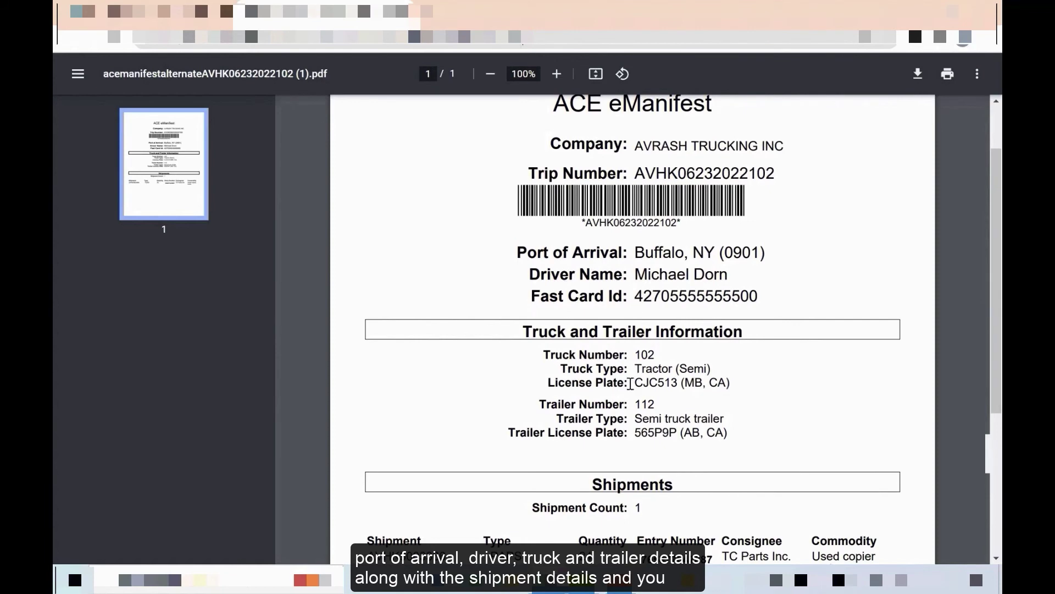
scroll(609, 399, "down", 2)
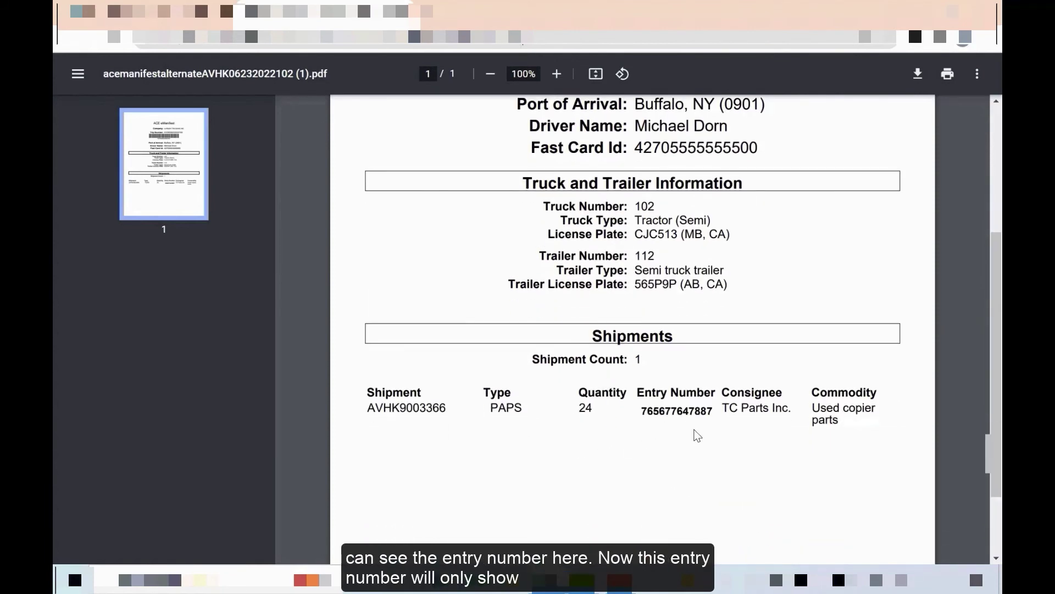
left_click(187, 17)
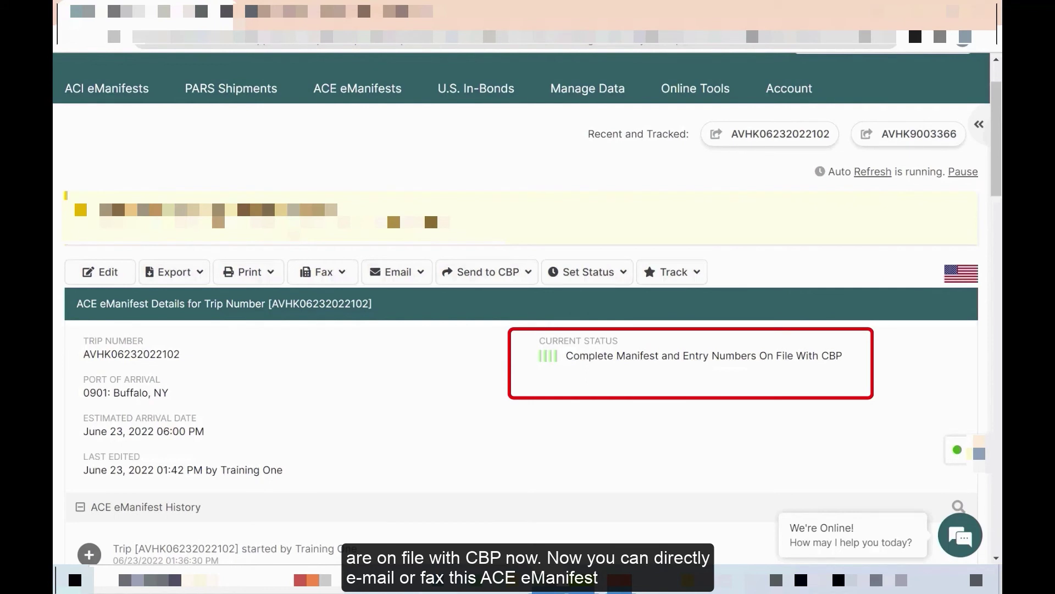
- Start emailing the Detailed Driver's Copy and enter the driver's e-mail address as recipient
left_click(396, 272)
left_click(317, 273)
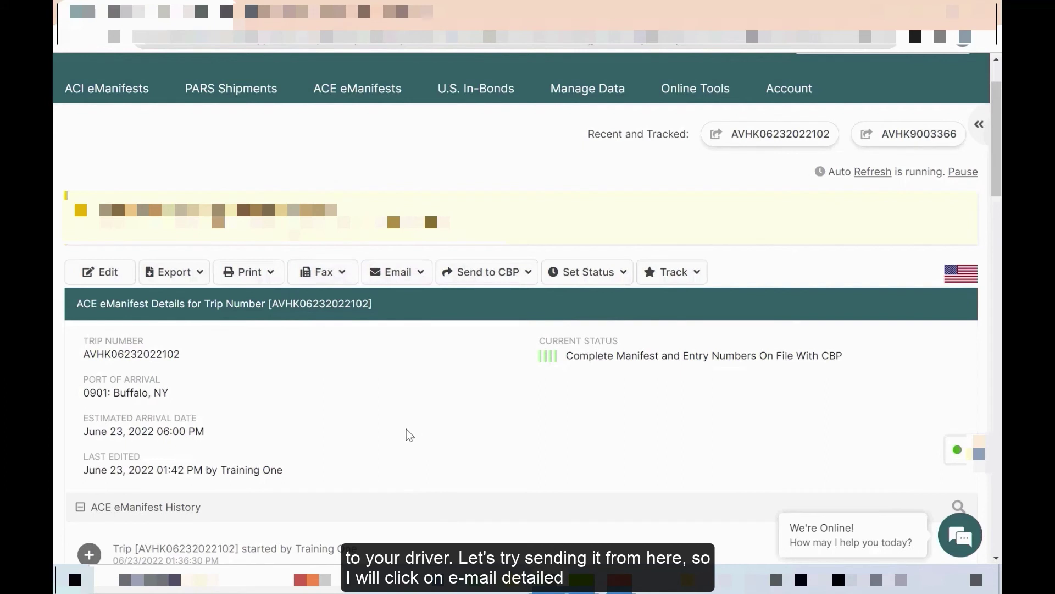
mouse_move(397, 278)
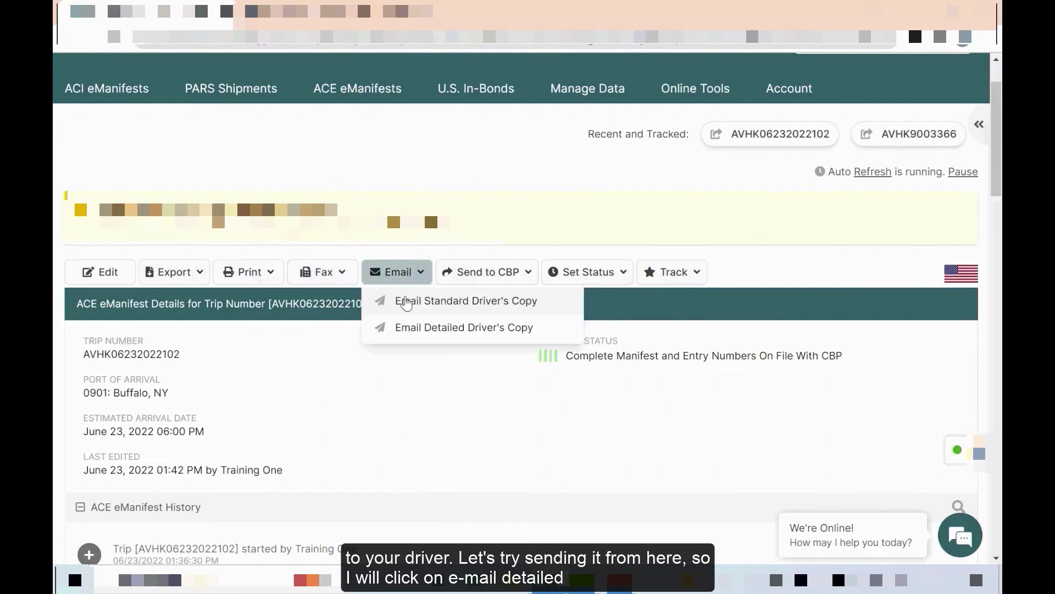
left_click(422, 330)
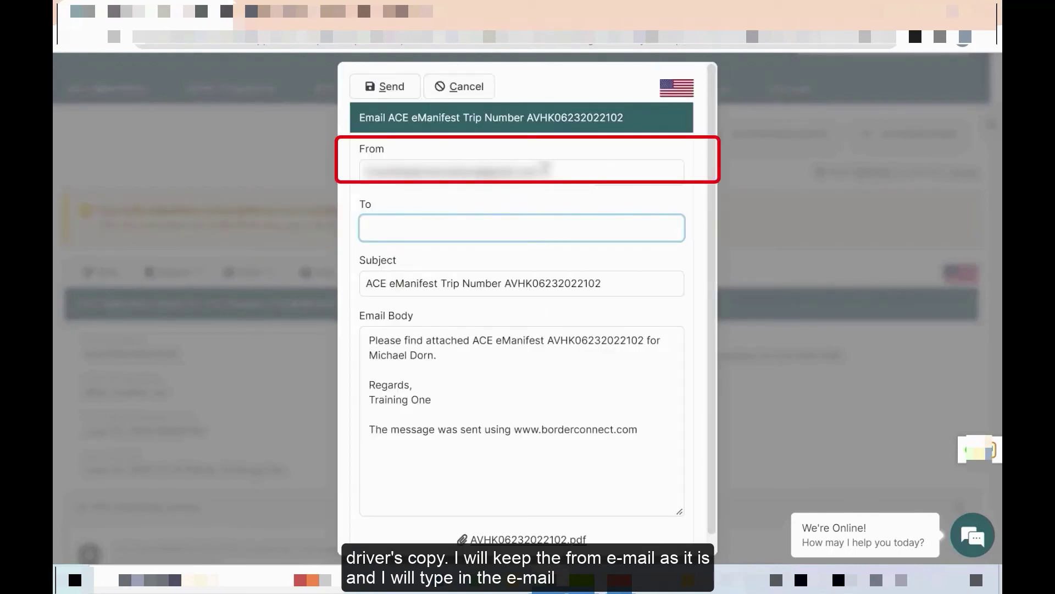
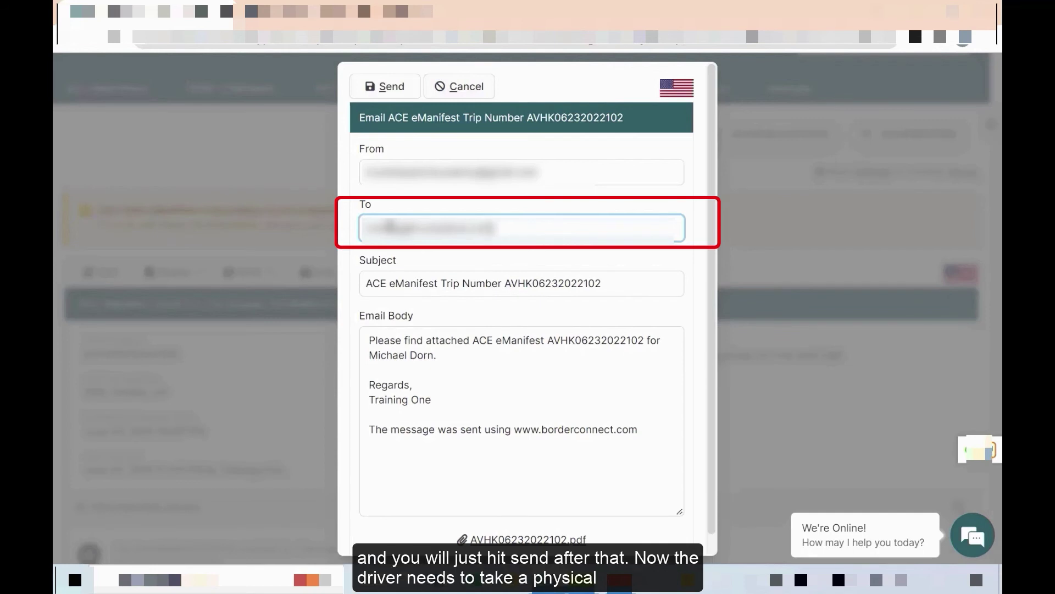
left_click(395, 91)
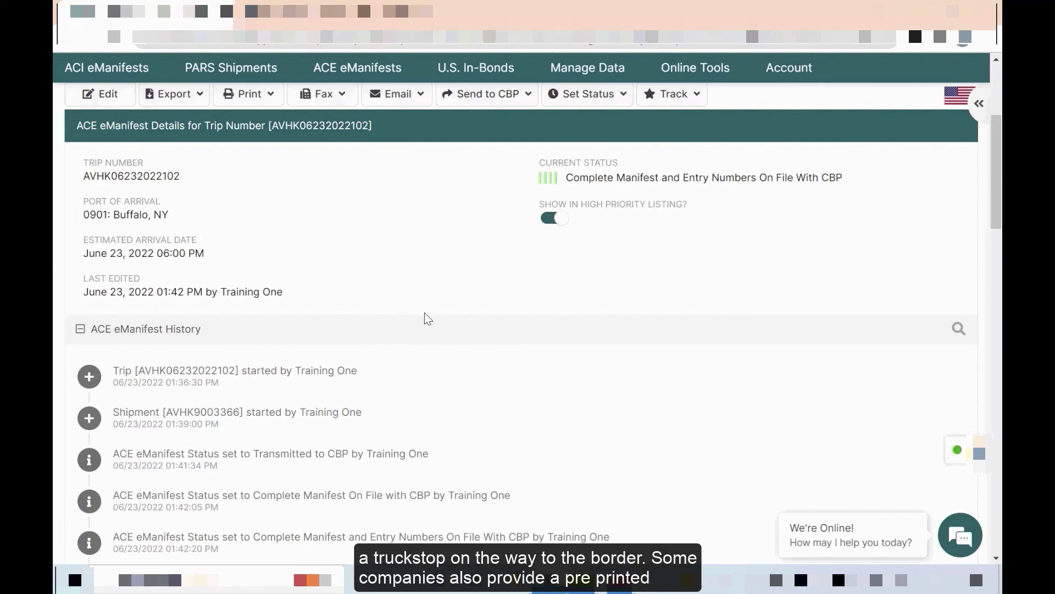
scroll(496, 485, "up", 1)
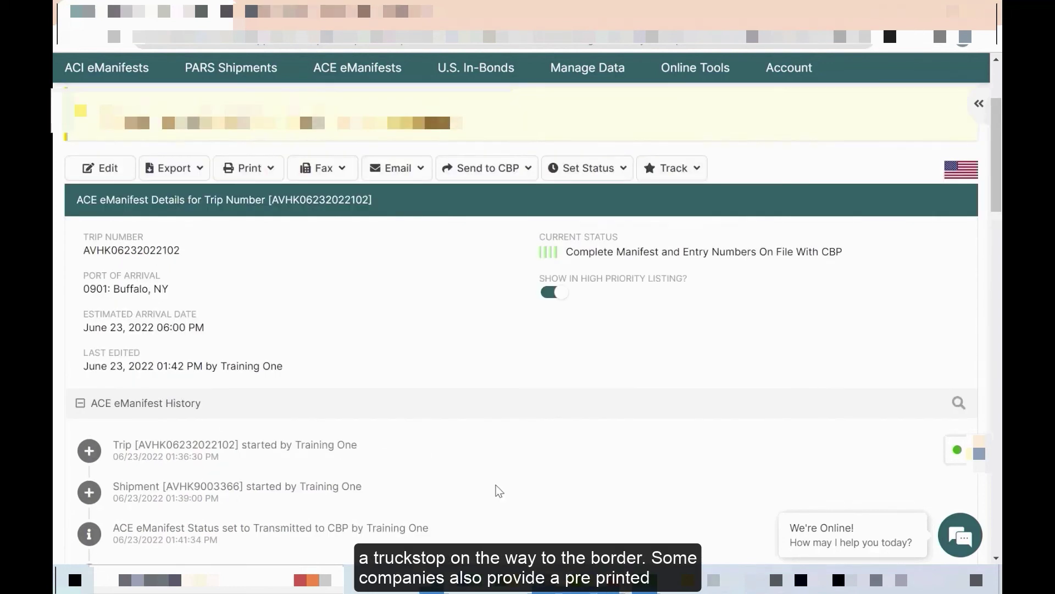